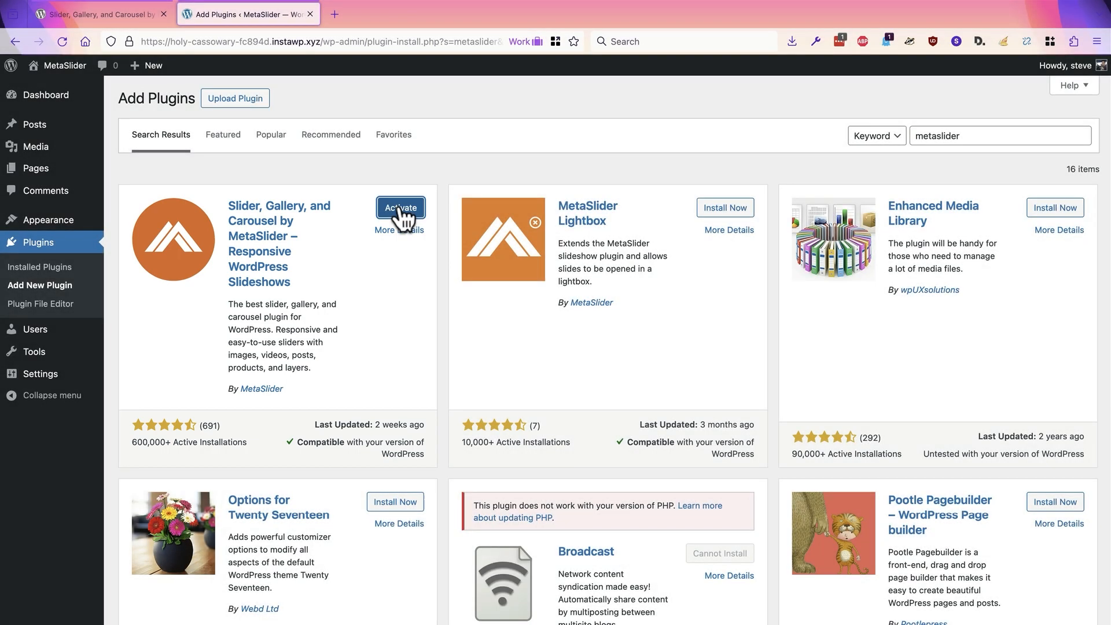
Step: Activate the MetaSlider plugin and create a sample slideshow from the Carousel Slideshow with Captions demo
{"action": "left_click", "coordinate": [400, 208]}
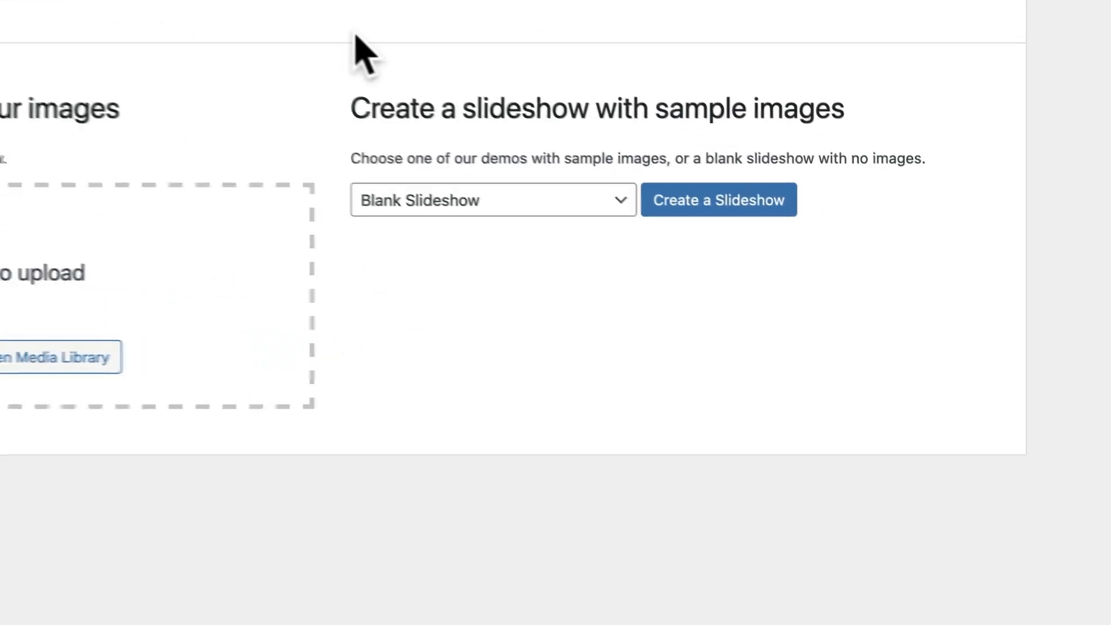
{"action": "left_click", "coordinate": [414, 198]}
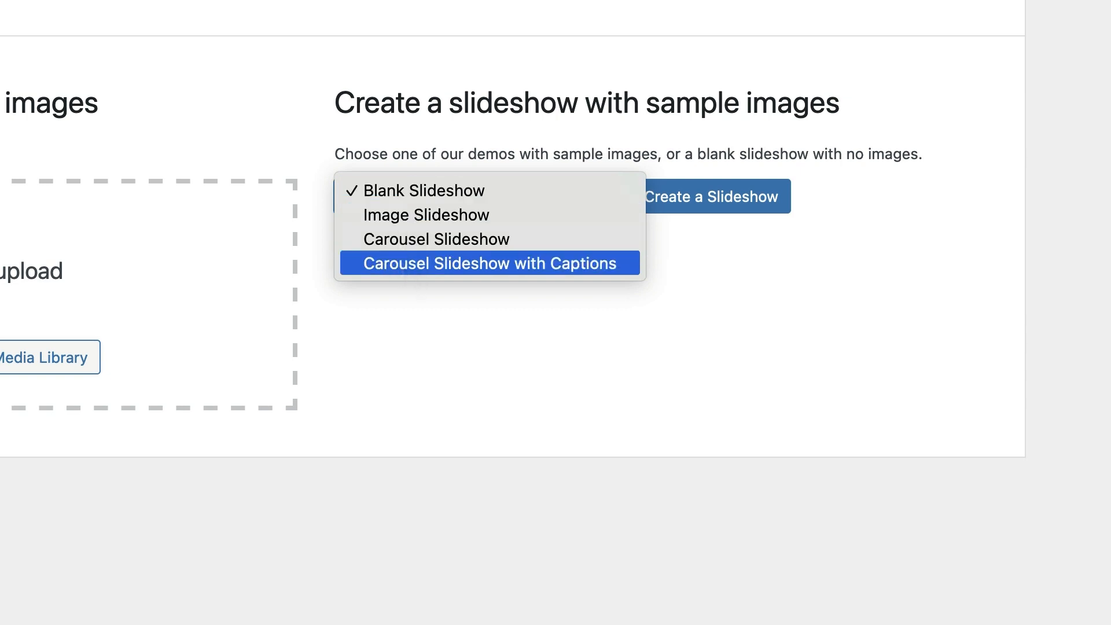
{"action": "left_click", "coordinate": [403, 261]}
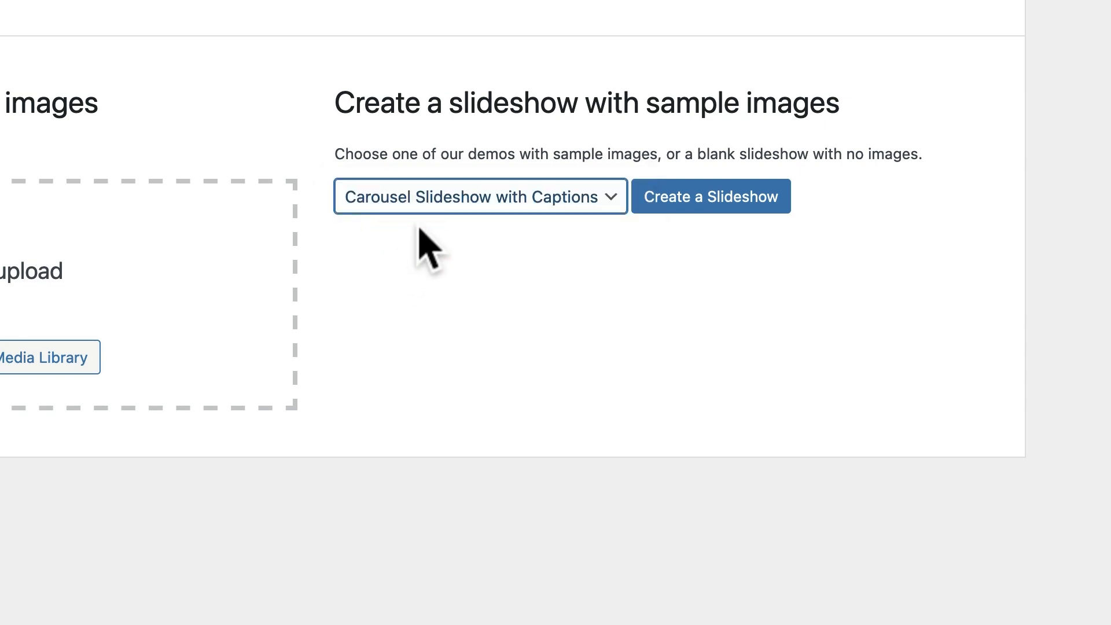
{"action": "left_click", "coordinate": [694, 199]}
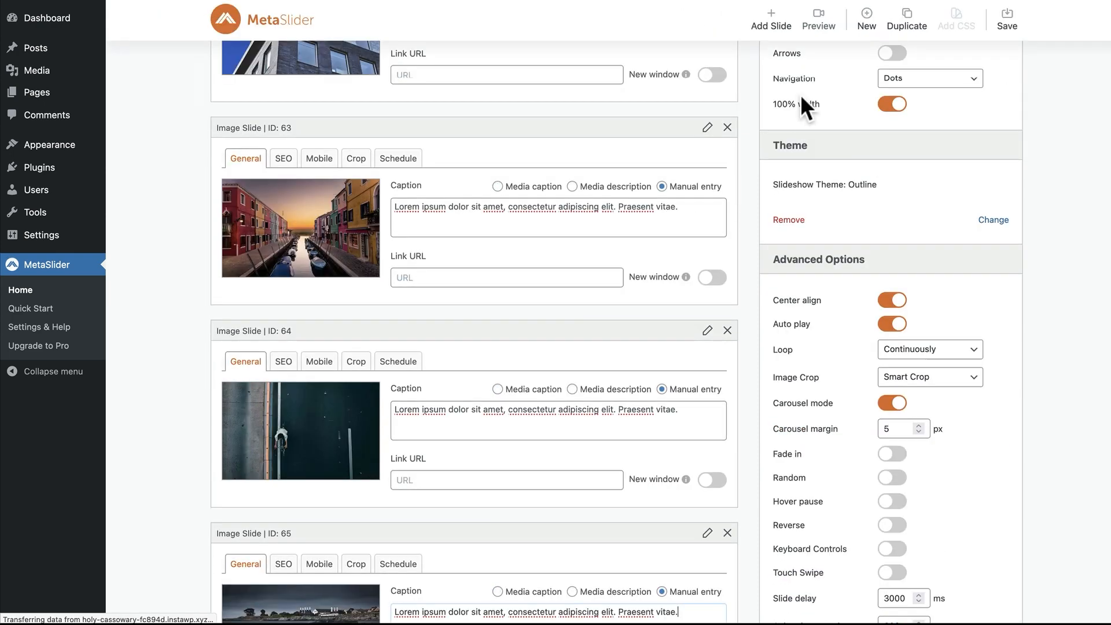
Step: Review the new slideshow's main, advanced and developer options and copy its shortcode
{"action": "mouse_move", "coordinate": [801, 97]}
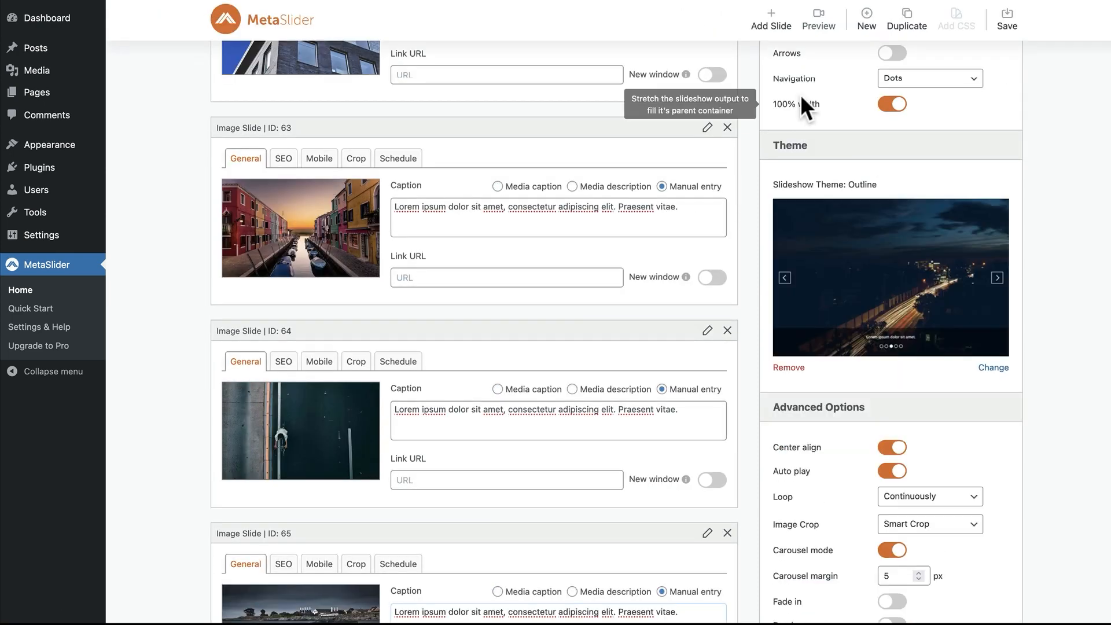
{"action": "scroll", "coordinate": [800, 95], "scroll_direction": "up", "scroll_amount": 3}
{"action": "scroll", "coordinate": [800, 95], "scroll_direction": "up", "scroll_amount": 2}
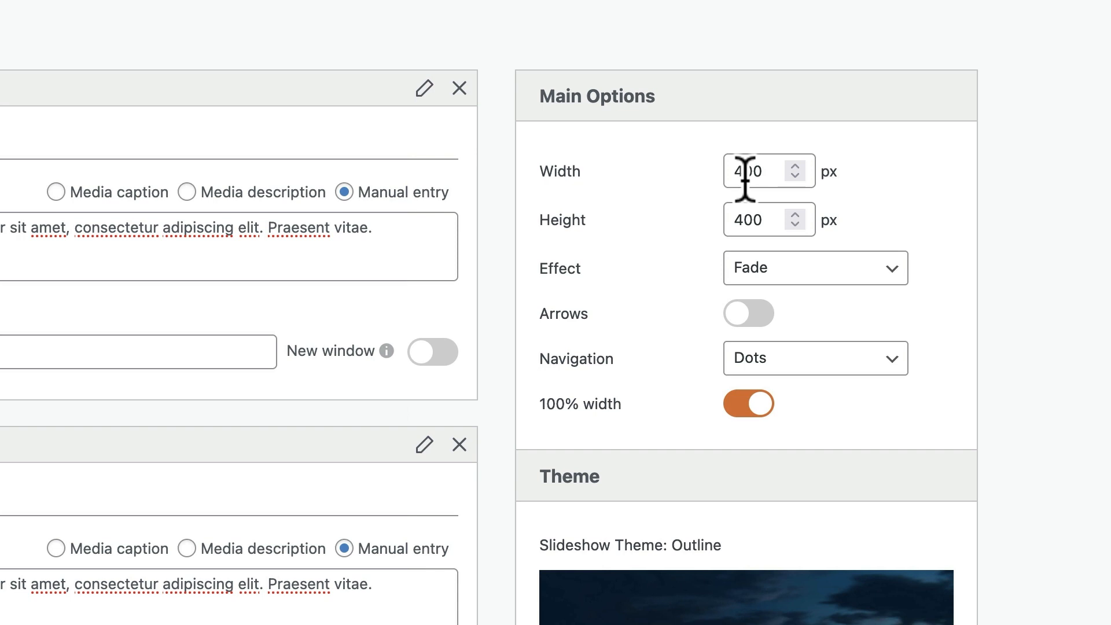
{"action": "scroll", "coordinate": [666, 268], "scroll_direction": "down", "scroll_amount": 5}
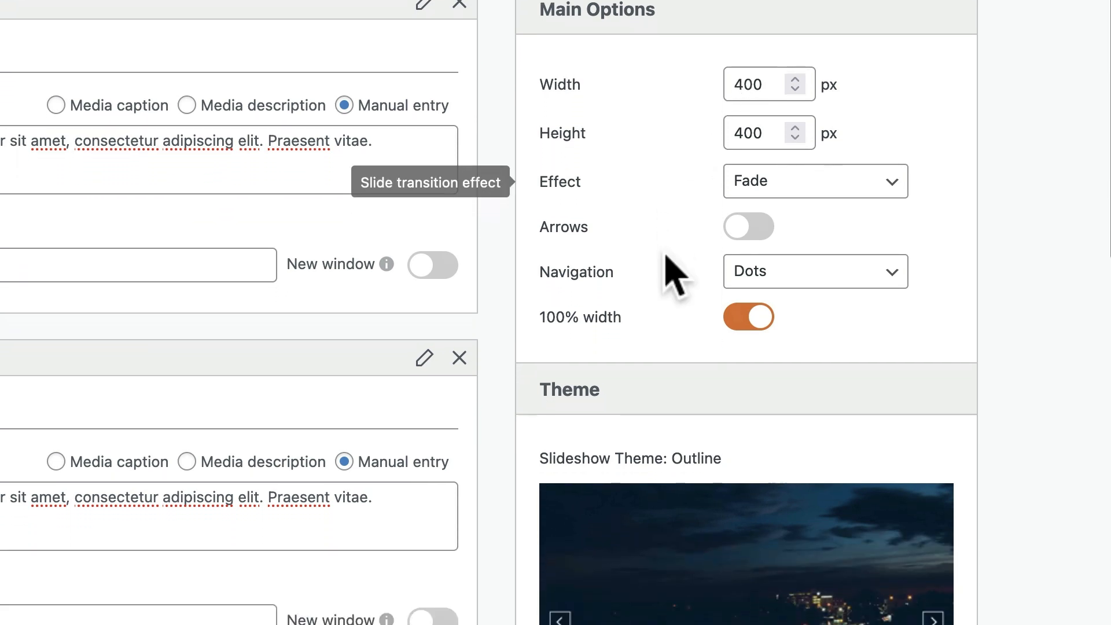
{"action": "scroll", "coordinate": [665, 268], "scroll_direction": "down", "scroll_amount": 12}
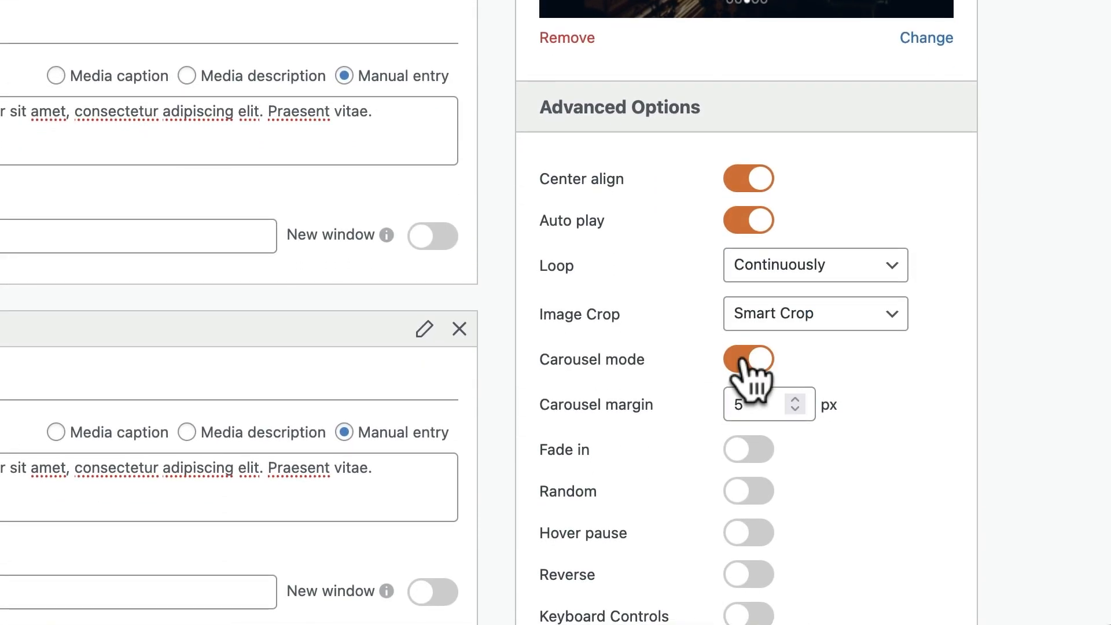
{"action": "scroll", "coordinate": [703, 386], "scroll_direction": "down", "scroll_amount": 2}
{"action": "scroll", "coordinate": [703, 386], "scroll_direction": "down", "scroll_amount": 15}
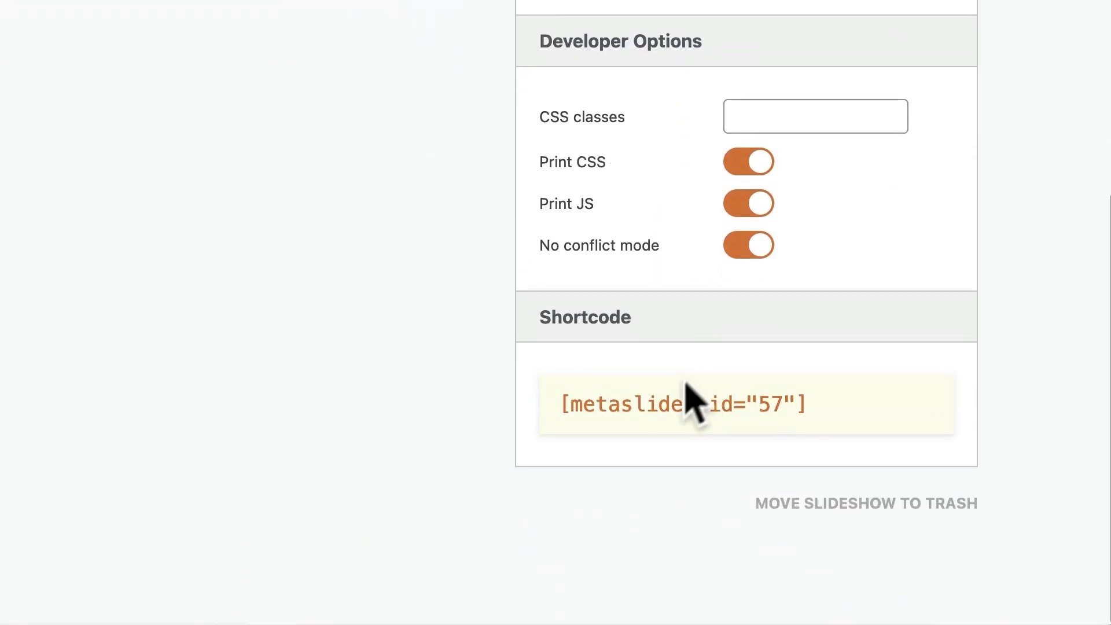
{"action": "left_click", "coordinate": [665, 405]}
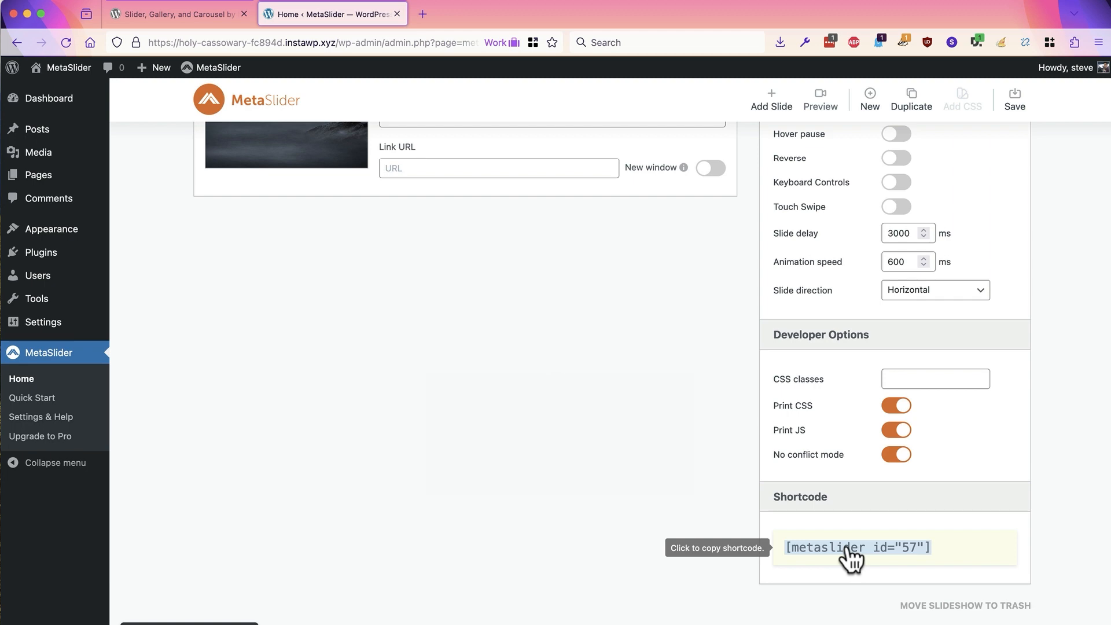
Step: Create a new post titled "Slideshow" and paste the copied slideshow shortcode into its body
{"action": "scroll", "coordinate": [404, 383], "scroll_direction": "up", "scroll_amount": 8}
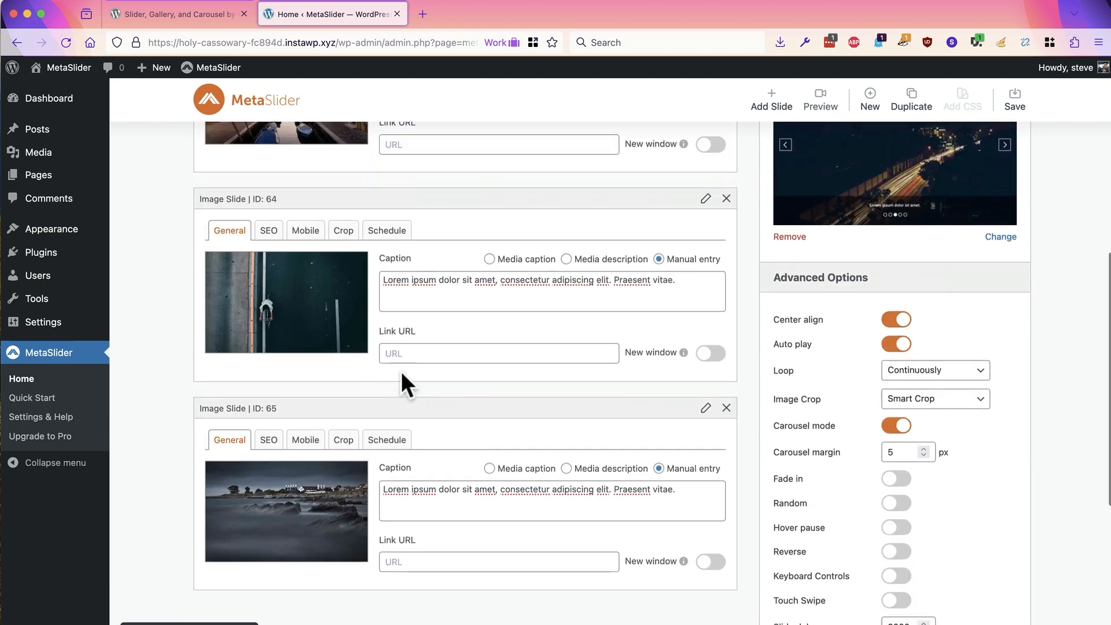
{"action": "scroll", "coordinate": [347, 358], "scroll_direction": "up", "scroll_amount": 9}
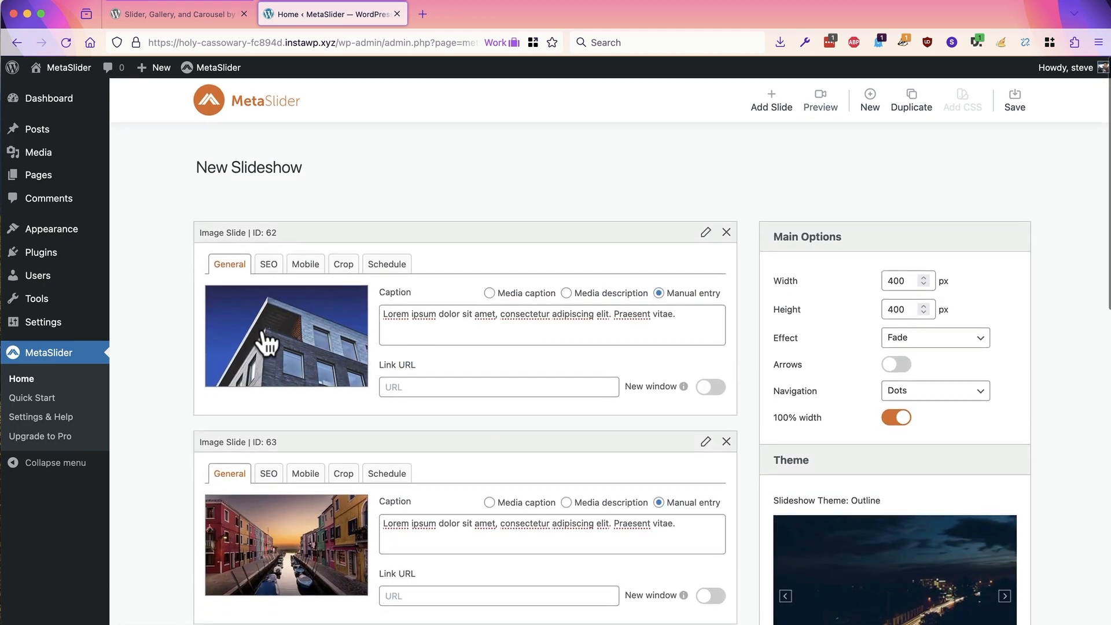
{"action": "mouse_move", "coordinate": [50, 137]}
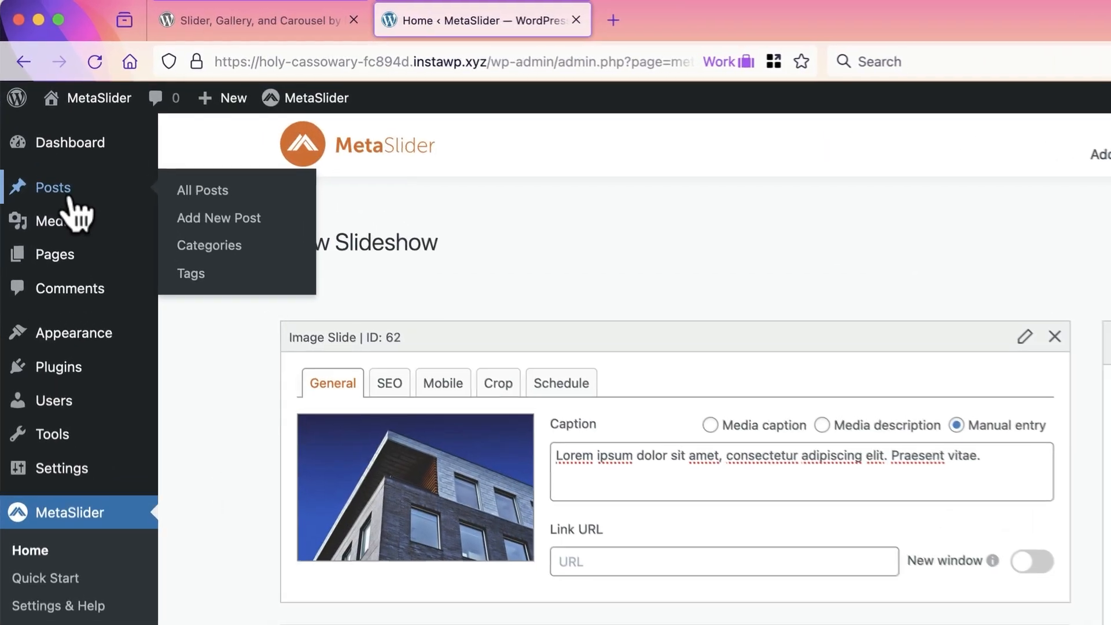
{"action": "left_click", "coordinate": [70, 199]}
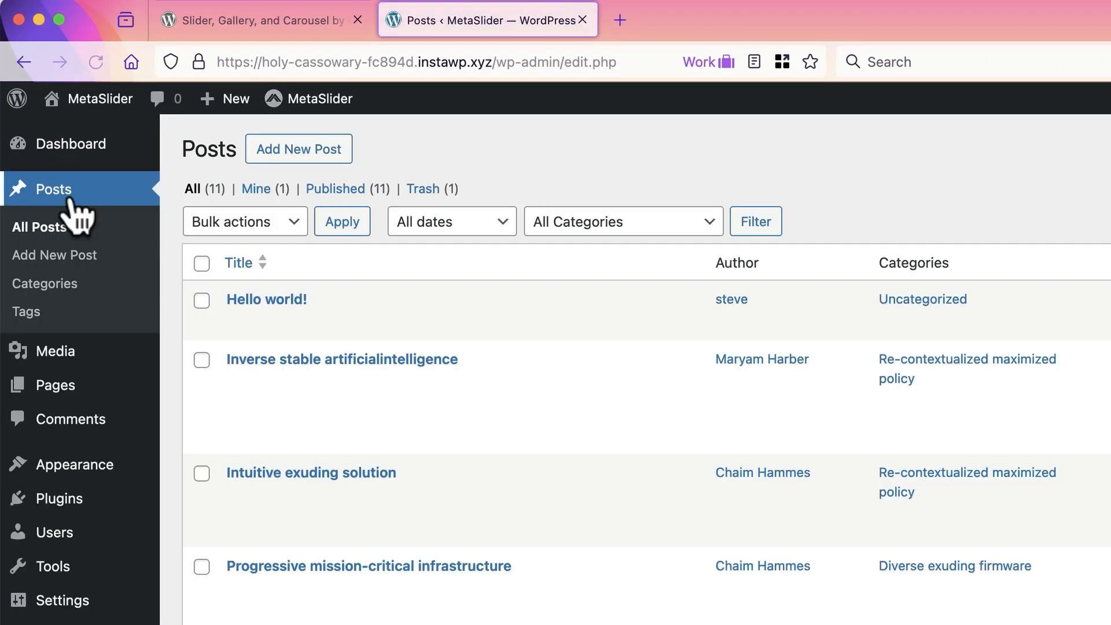
{"action": "left_click", "coordinate": [287, 152]}
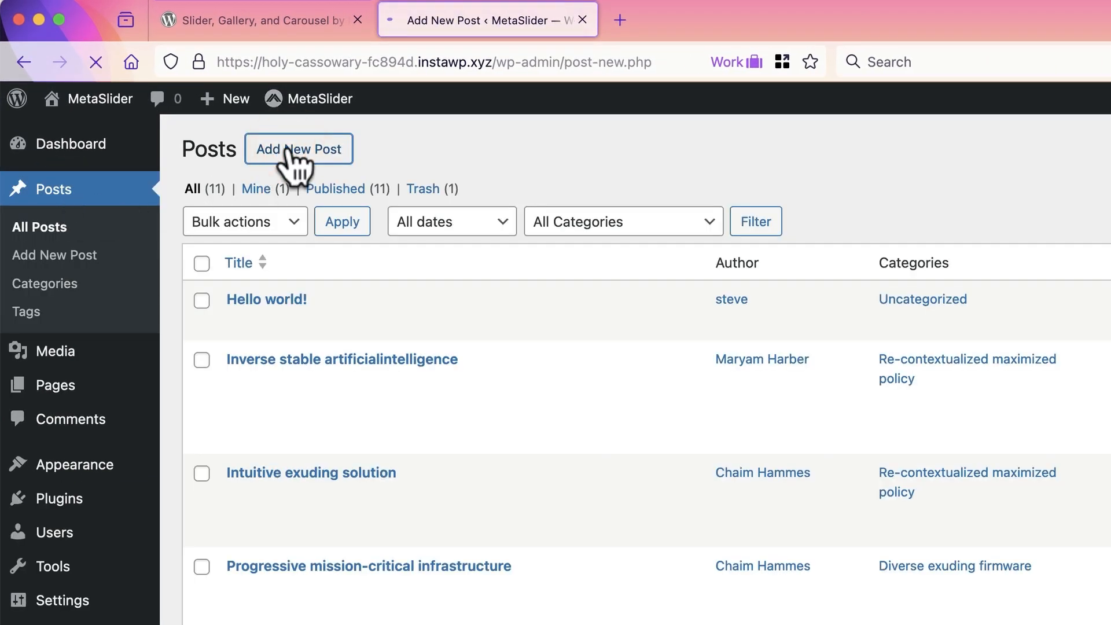
{"action": "type", "text": "S"}
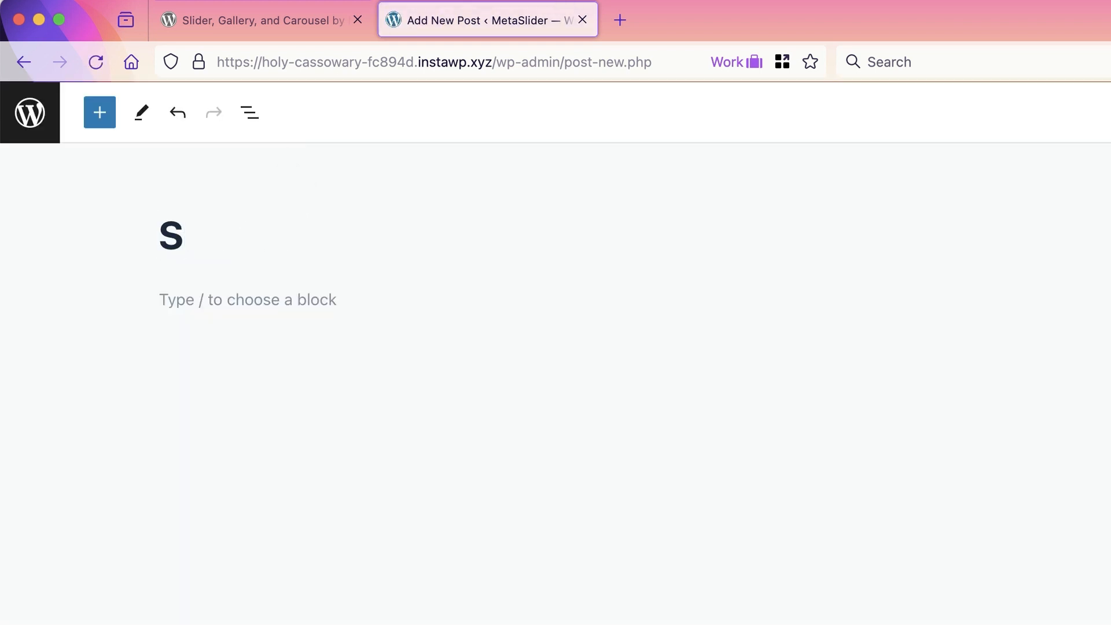
{"action": "type", "text": "lideh"}
{"action": "key", "text": "BackSpace"}
{"action": "type", "text": "s"}
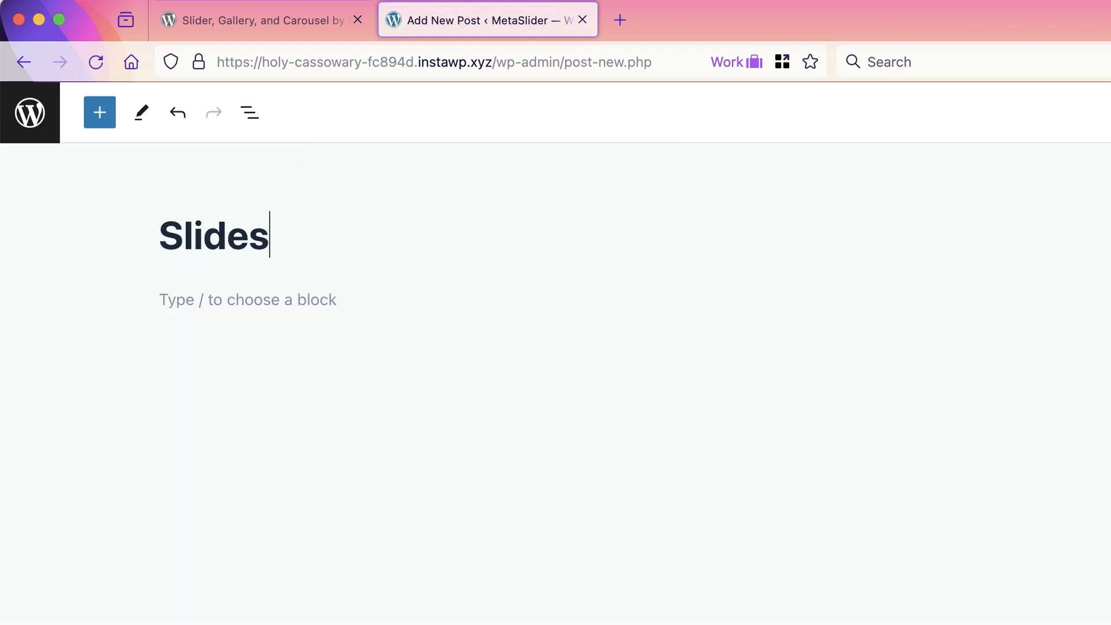
{"action": "type", "text": "how"}
{"action": "left_click", "coordinate": [233, 301]}
{"action": "type", "text": "[metaslider id=\"57\"]"}
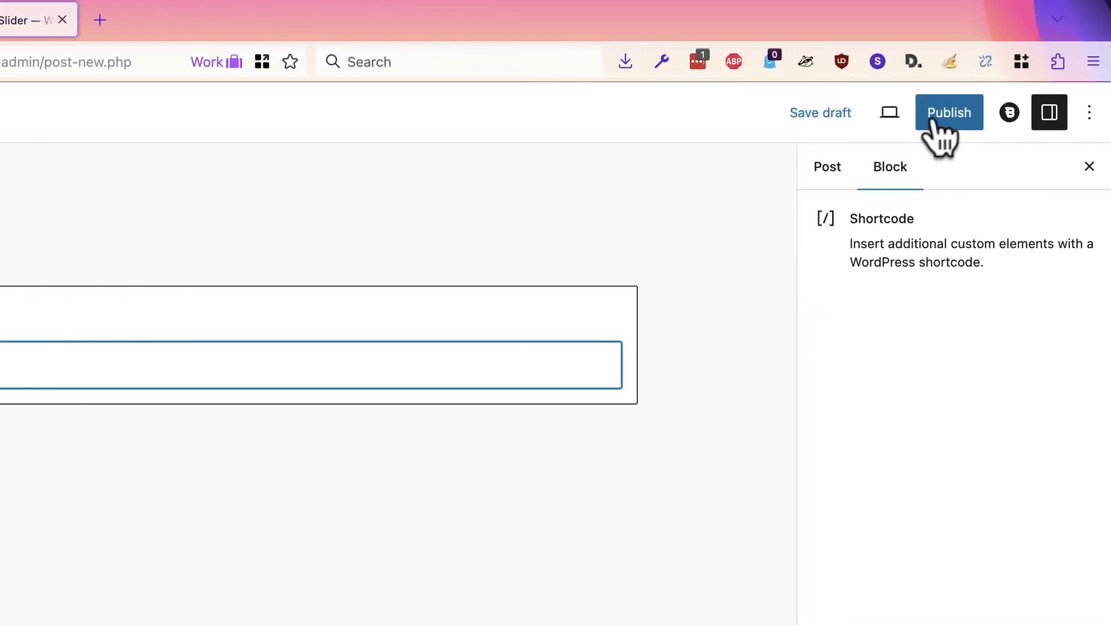
Step: Publish the Slideshow post and view it on the live site
{"action": "left_click", "coordinate": [934, 122]}
{"action": "left_click", "coordinate": [924, 118]}
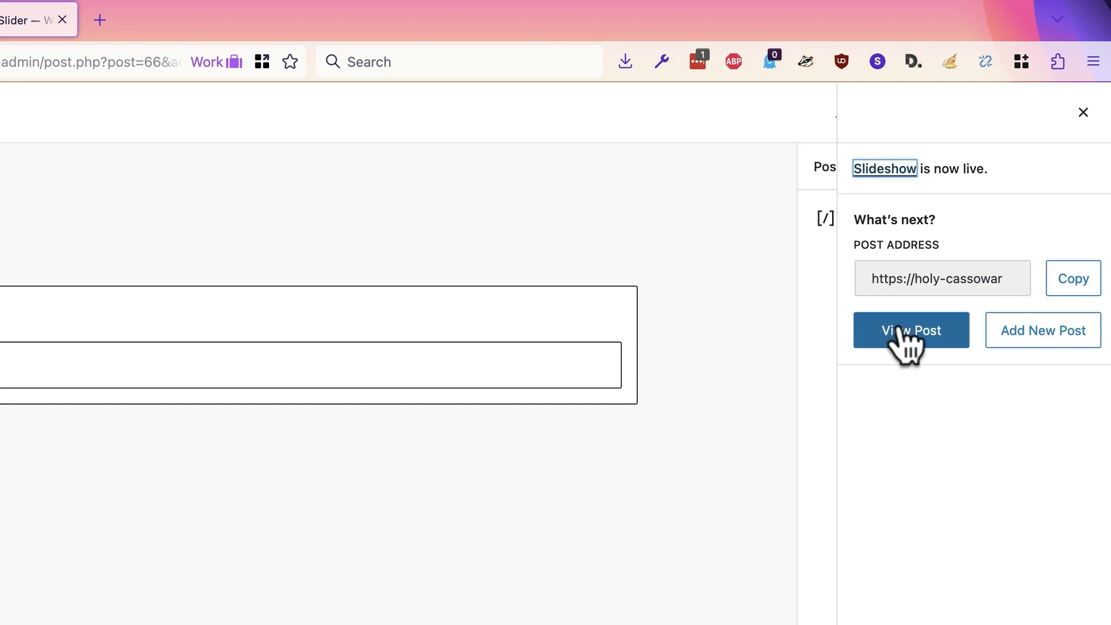
{"action": "left_click", "coordinate": [900, 333]}
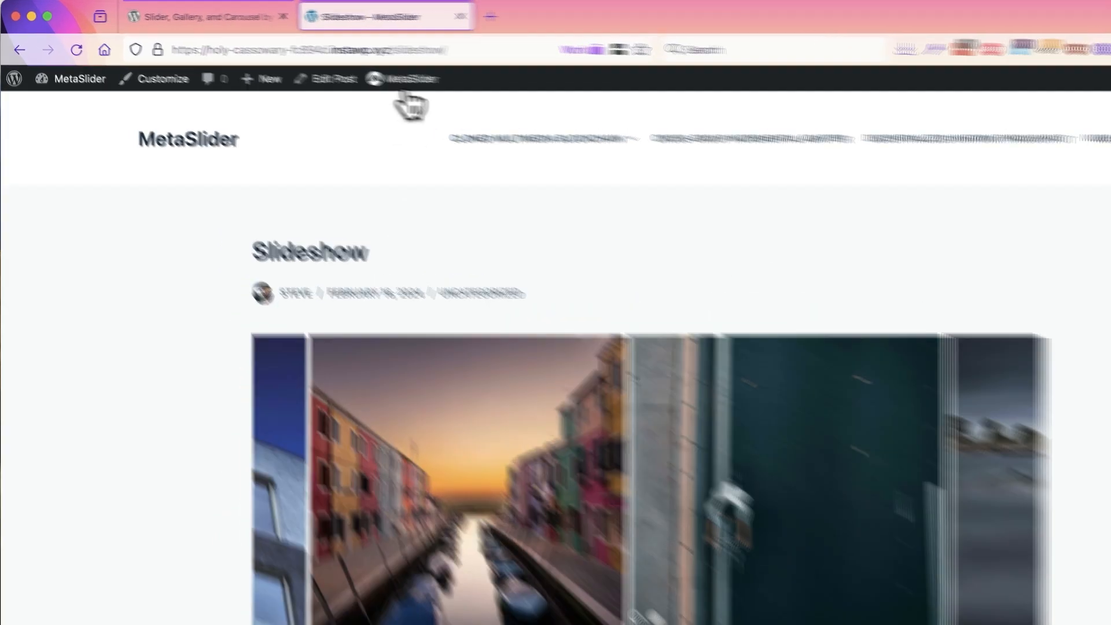
Step: From the live post, open the slideshow for editing in a new browser tab
{"action": "mouse_move", "coordinate": [347, 68]}
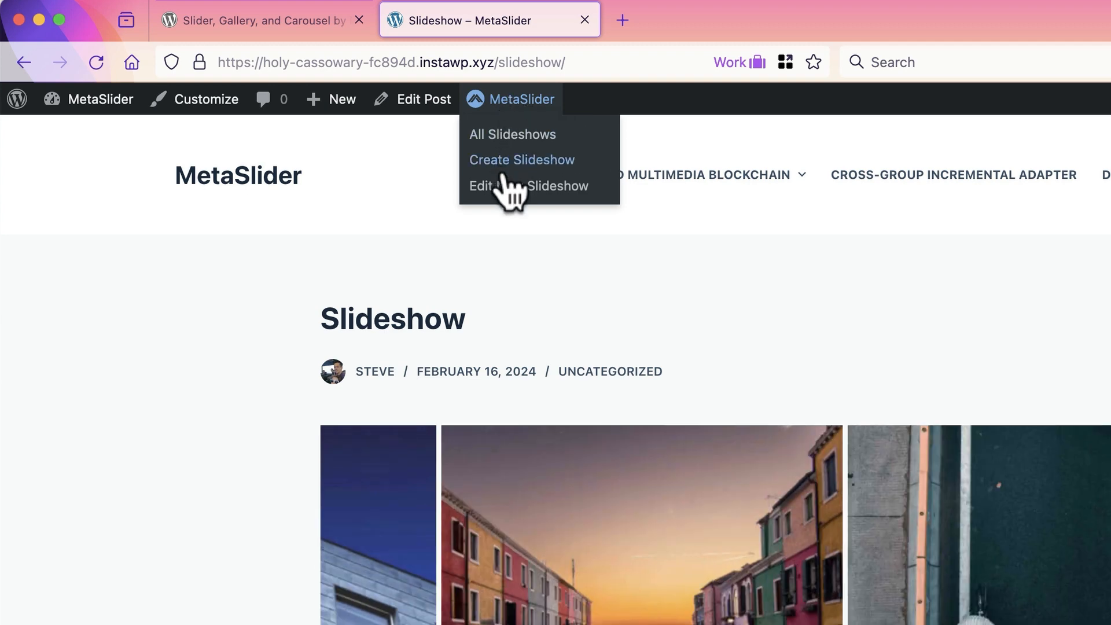
{"action": "right_click", "coordinate": [505, 184]}
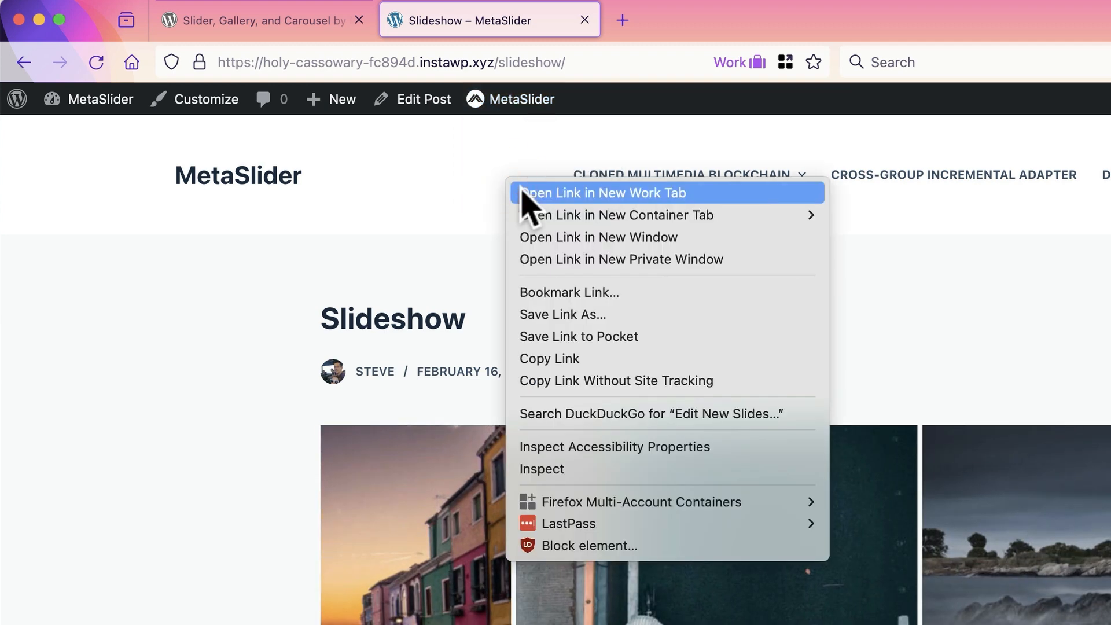
{"action": "left_click", "coordinate": [522, 193]}
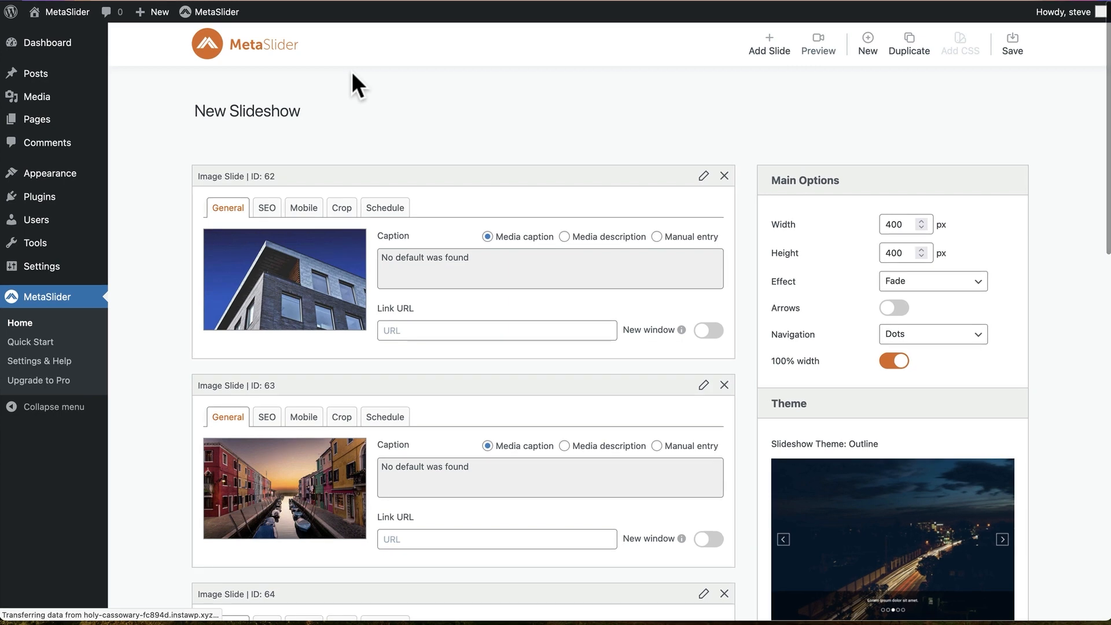
Step: Set the slideshow's width to 300 px, enable arrows, and save the slideshow
{"action": "left_click", "coordinate": [888, 224]}
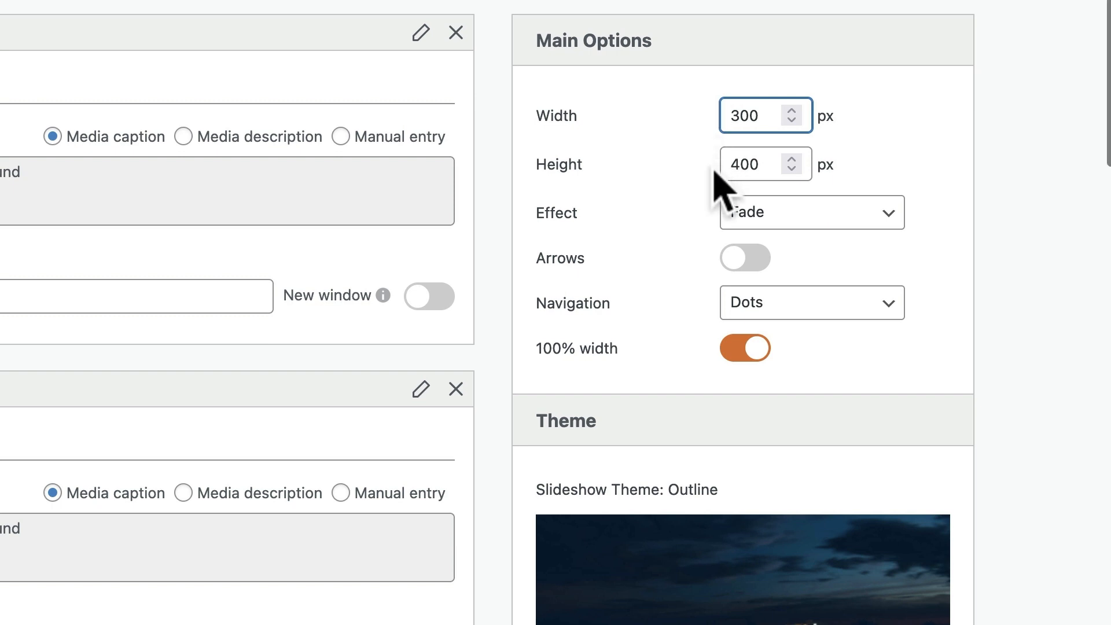
{"action": "left_click", "coordinate": [586, 128]}
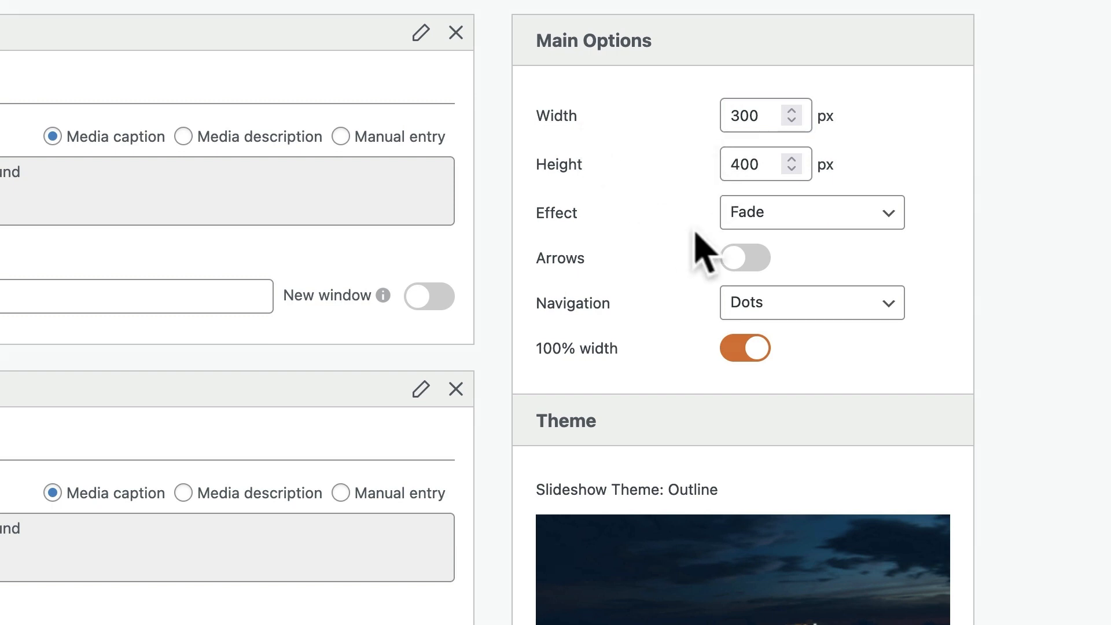
{"action": "left_click", "coordinate": [747, 257]}
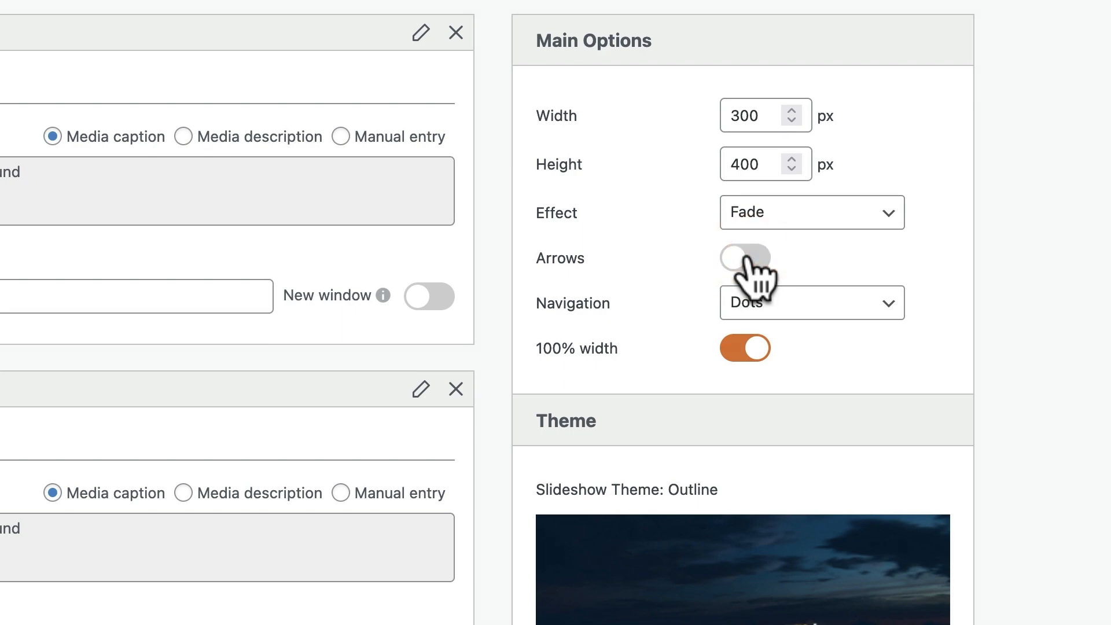
{"action": "left_click", "coordinate": [747, 258]}
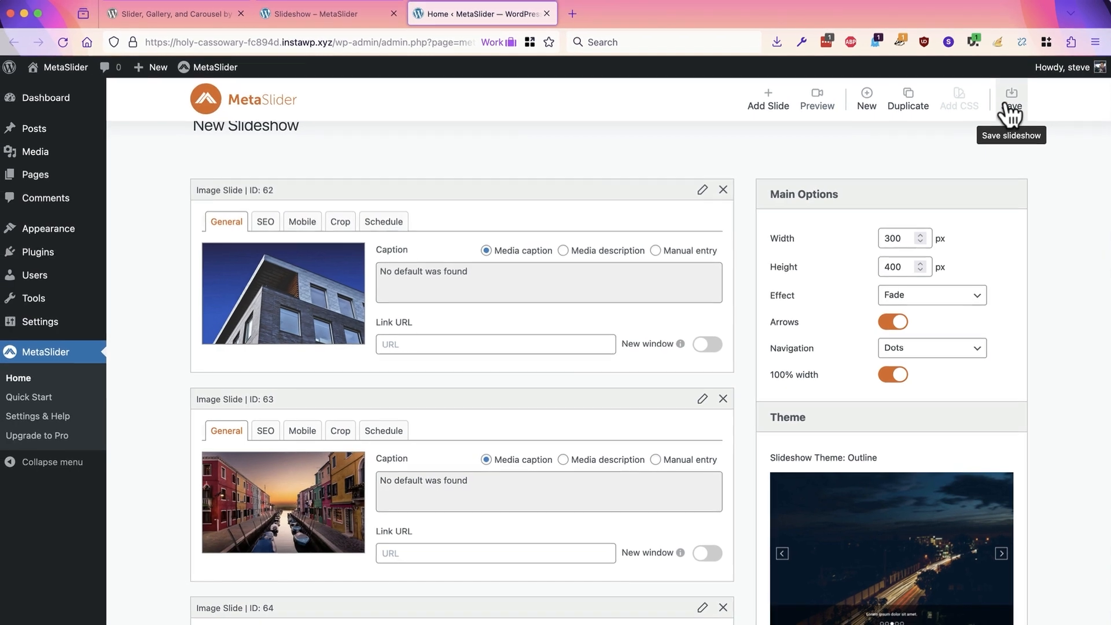
{"action": "left_click", "coordinate": [1007, 107]}
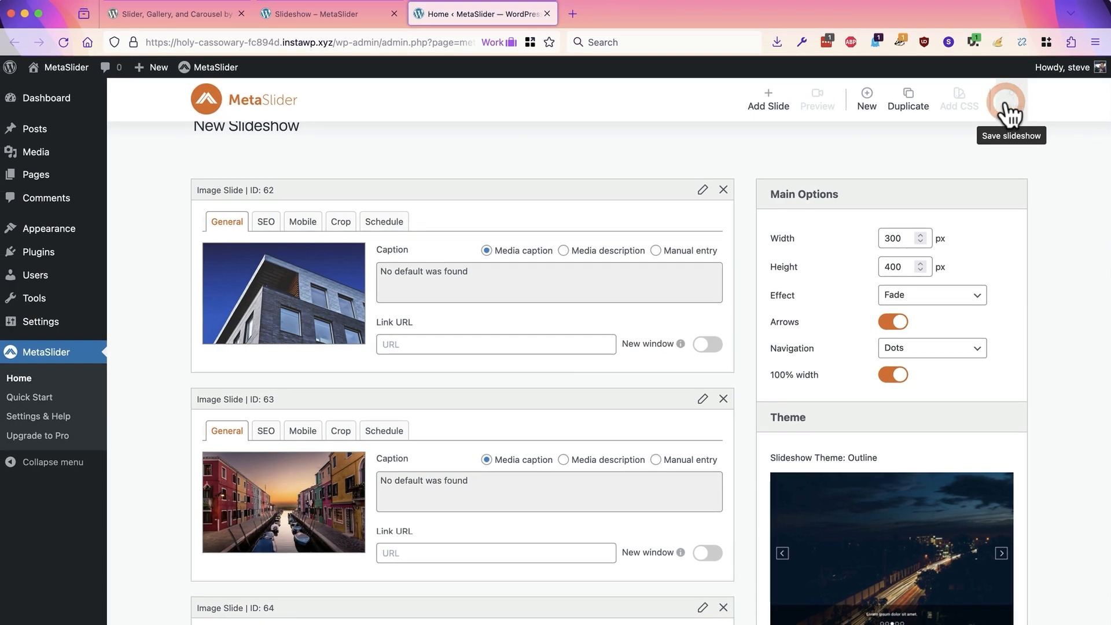
Step: Reload the live Slideshow post and try the carousel's previous-slide arrow
{"action": "left_click", "coordinate": [325, 8]}
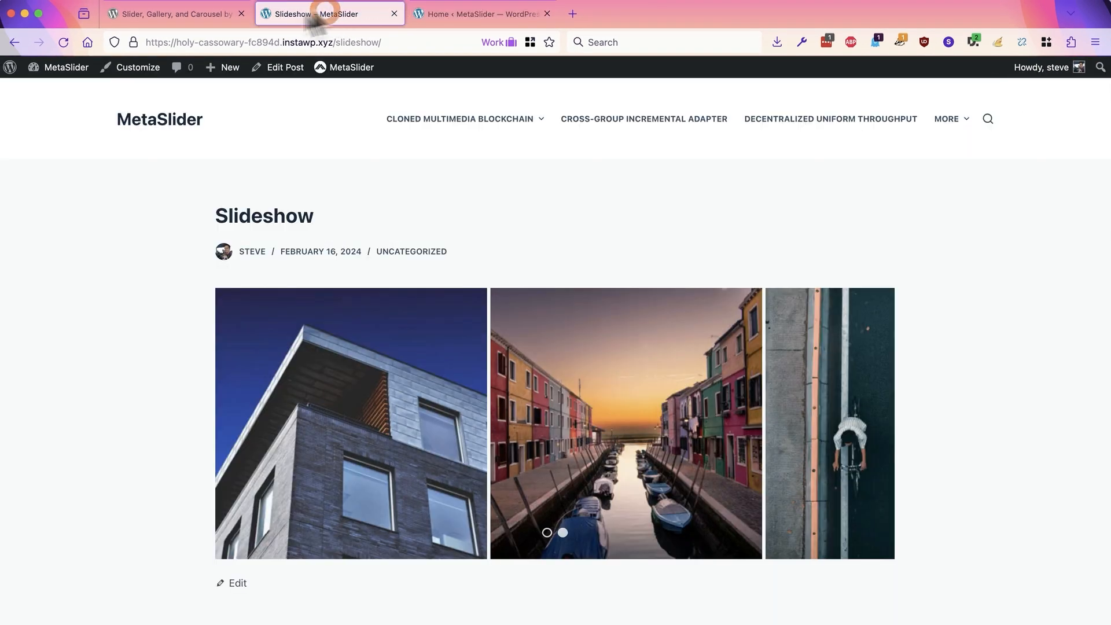
{"action": "left_click", "coordinate": [63, 42]}
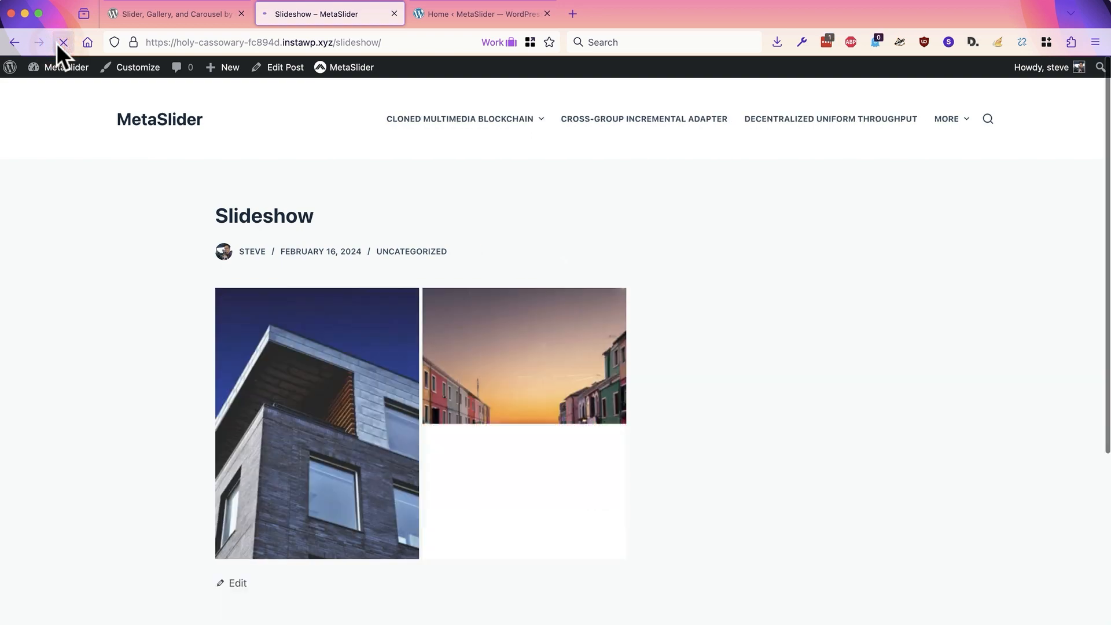
{"action": "mouse_move", "coordinate": [244, 438]}
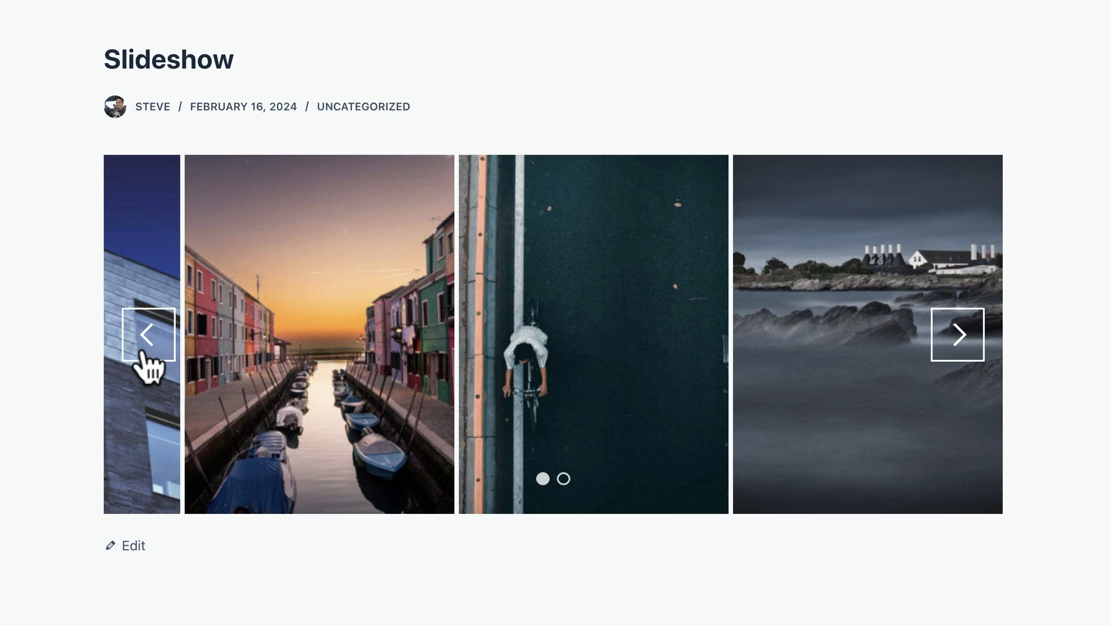
{"action": "left_click", "coordinate": [141, 351]}
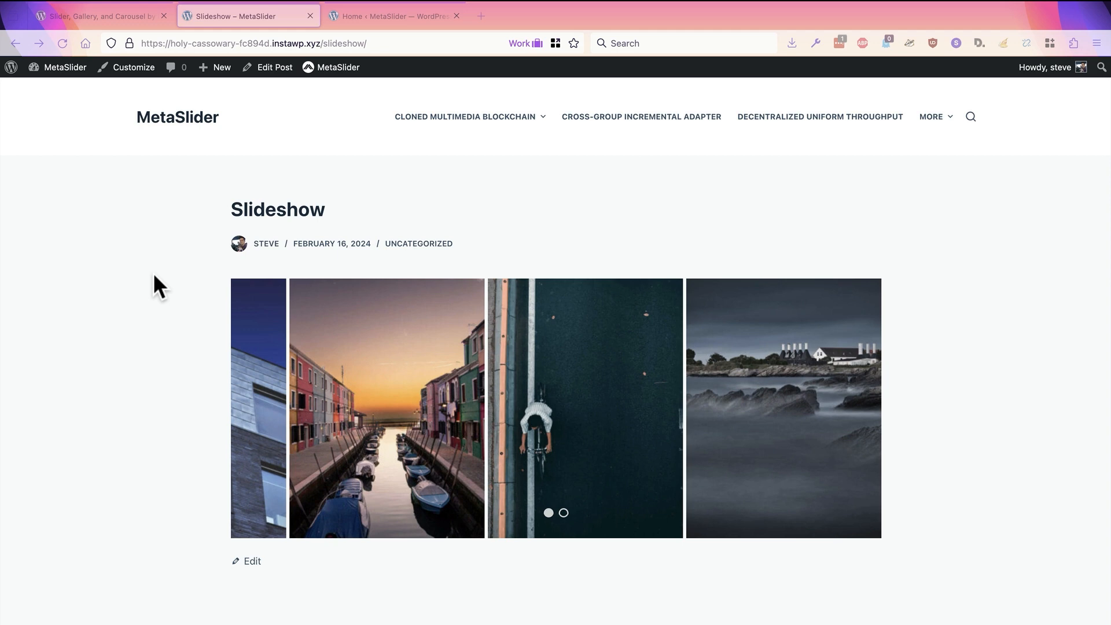
Step: Return to the slideshow editor and give the first image slide the manual caption "This my favorite building"
{"action": "left_click", "coordinate": [369, 16]}
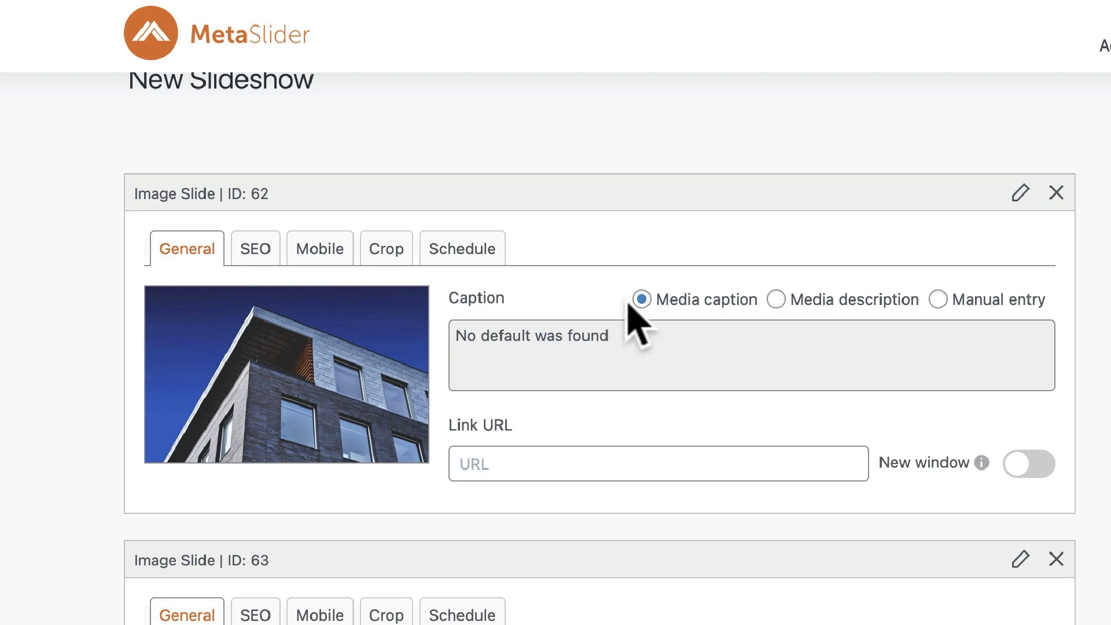
{"action": "left_click", "coordinate": [776, 299]}
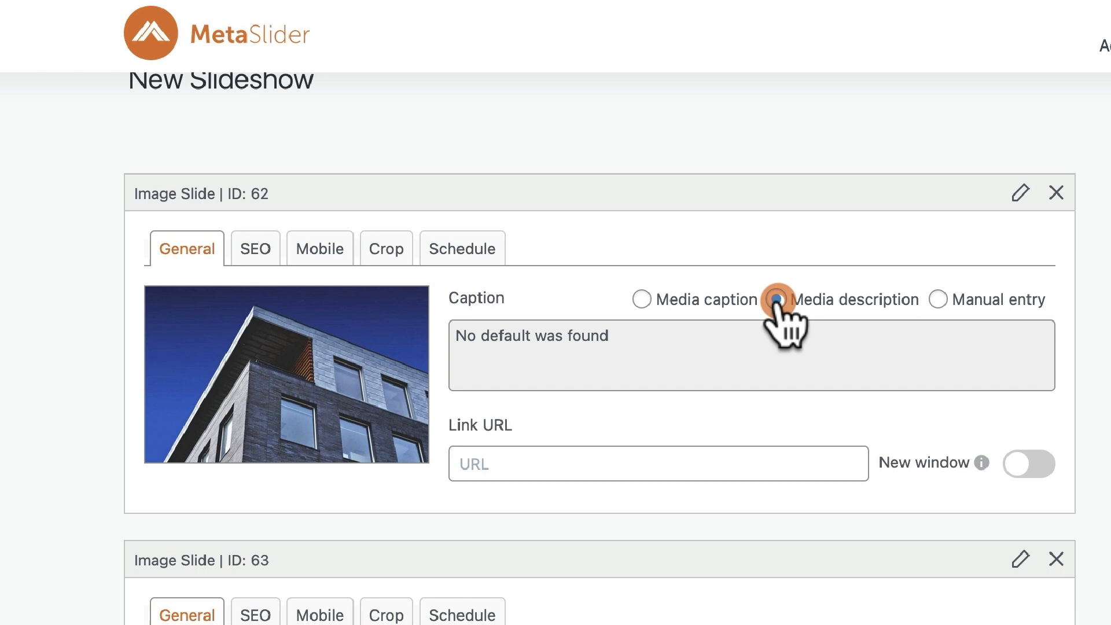
{"action": "left_click", "coordinate": [937, 299]}
{"action": "left_click", "coordinate": [670, 356]}
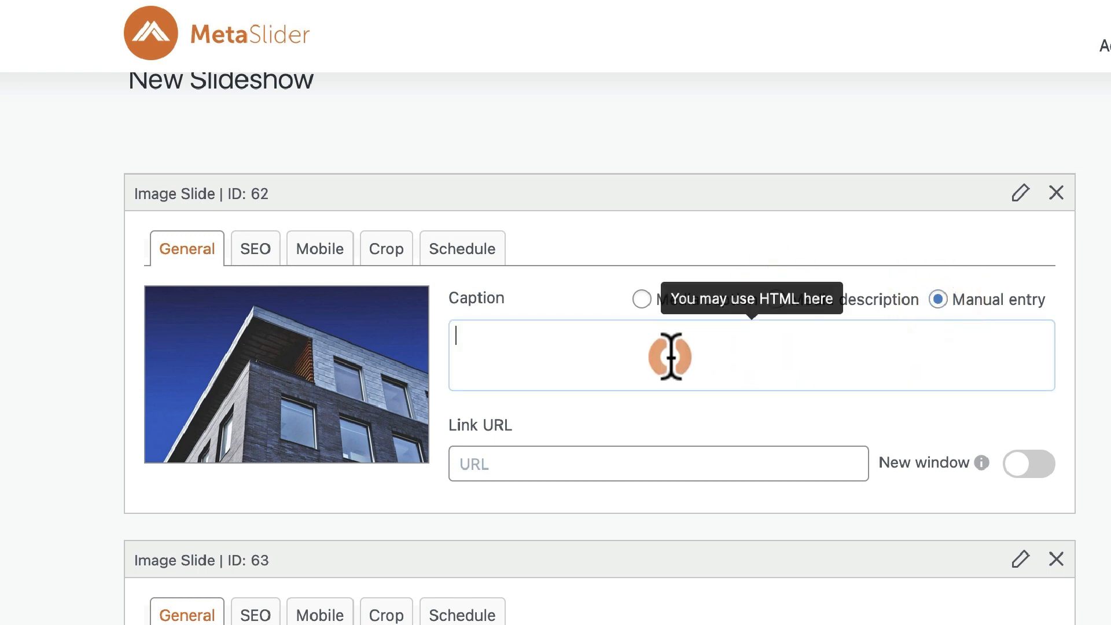
{"action": "type", "text": "This"}
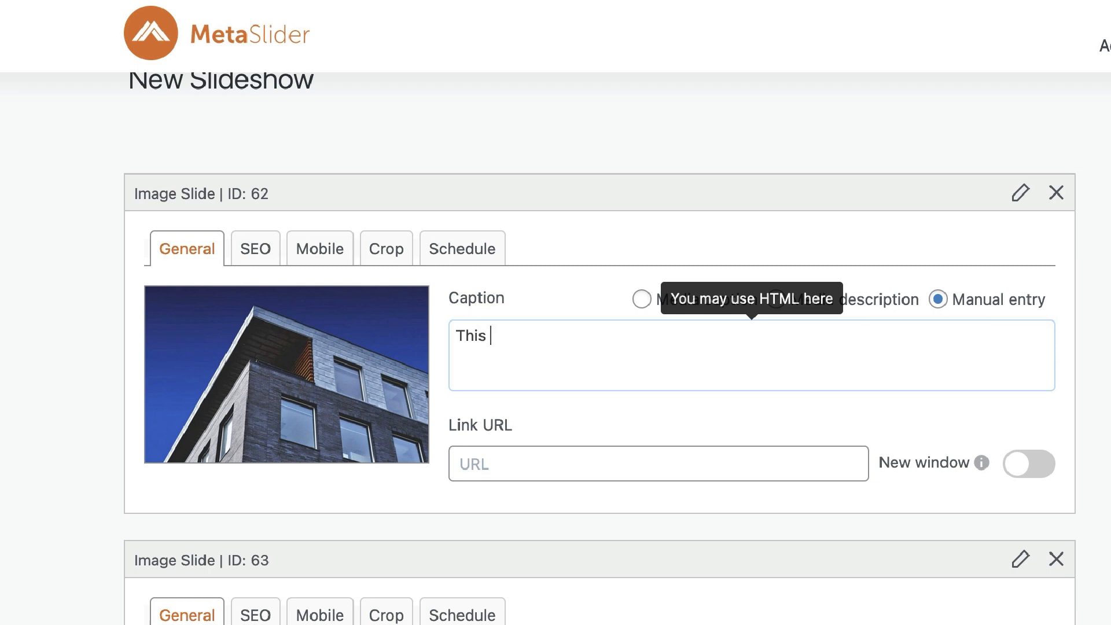
{"action": "type", "text": " my favorite "}
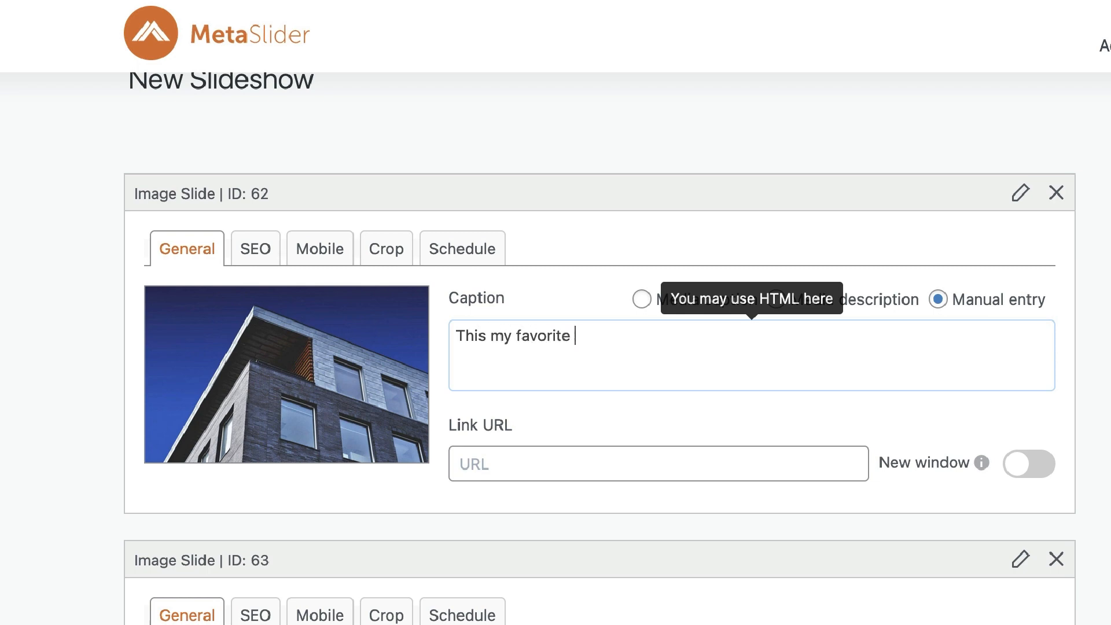
{"action": "type", "text": "building"}
Step: Give the canal image slide the manually entered caption "This is my favorite place to vacation"
{"action": "scroll", "coordinate": [599, 347], "scroll_direction": "down", "scroll_amount": 5}
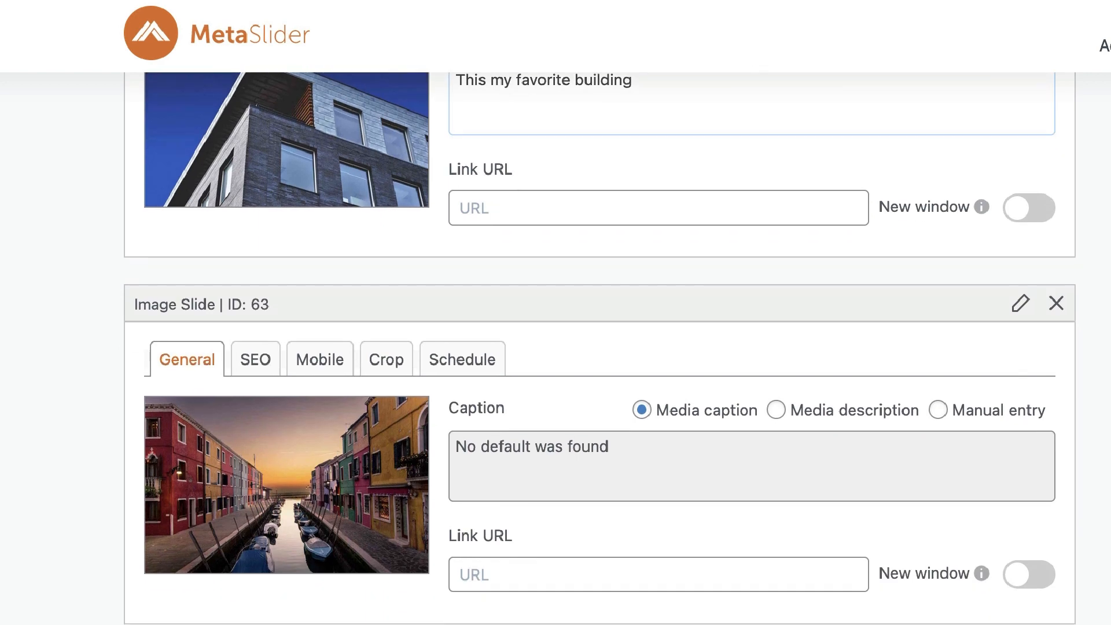
{"action": "scroll", "coordinate": [599, 347], "scroll_direction": "down", "scroll_amount": 1}
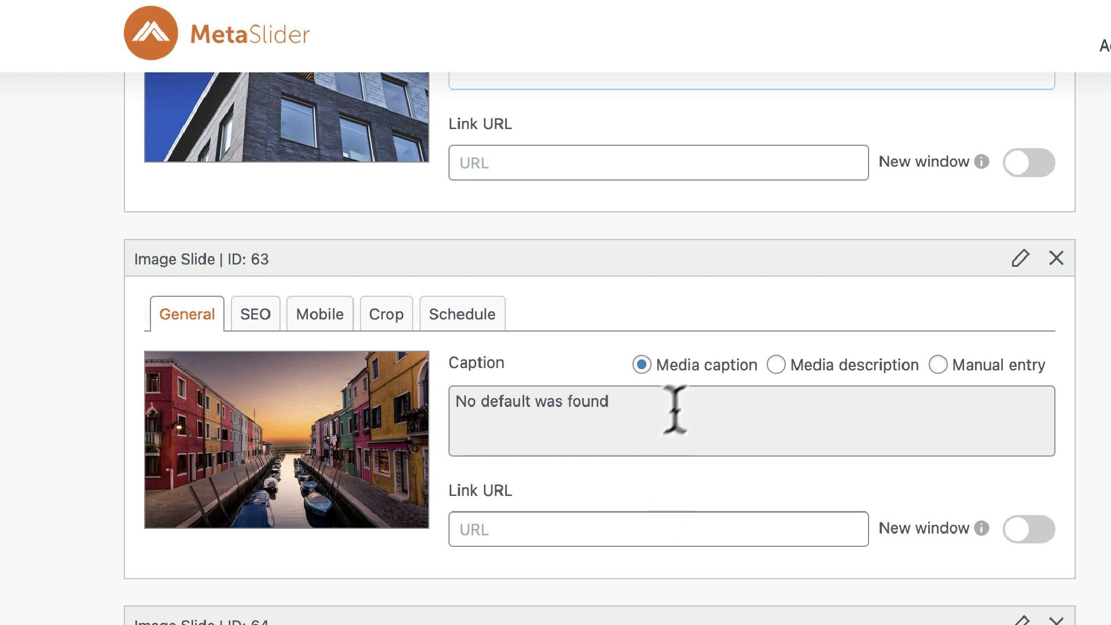
{"action": "left_click", "coordinate": [938, 365]}
{"action": "left_click", "coordinate": [621, 376]}
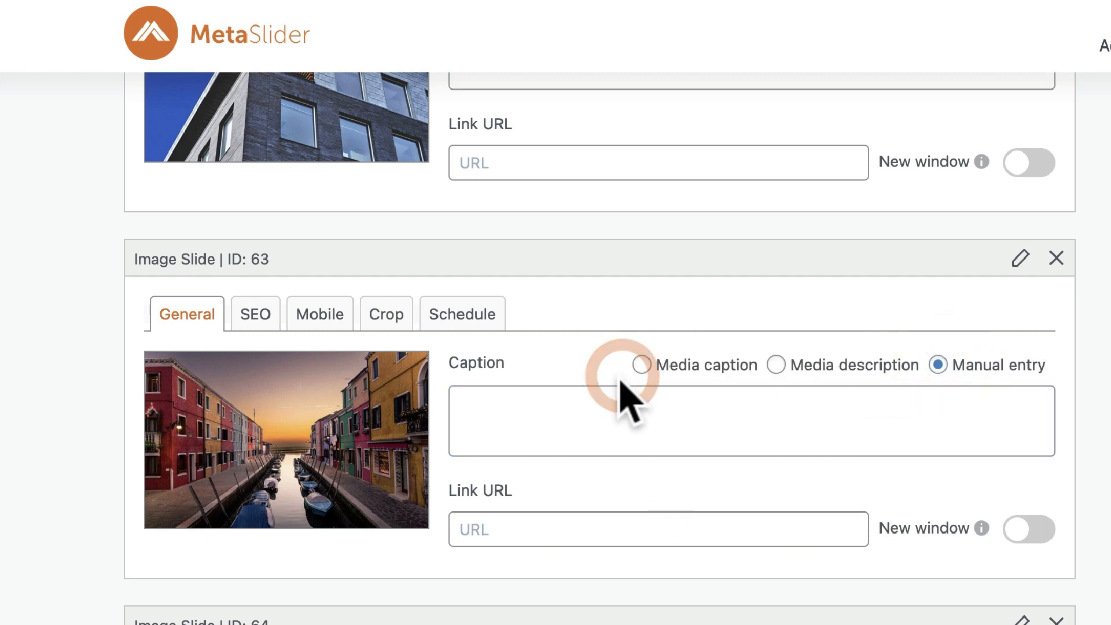
{"action": "left_click", "coordinate": [581, 445]}
{"action": "type", "text": "This"}
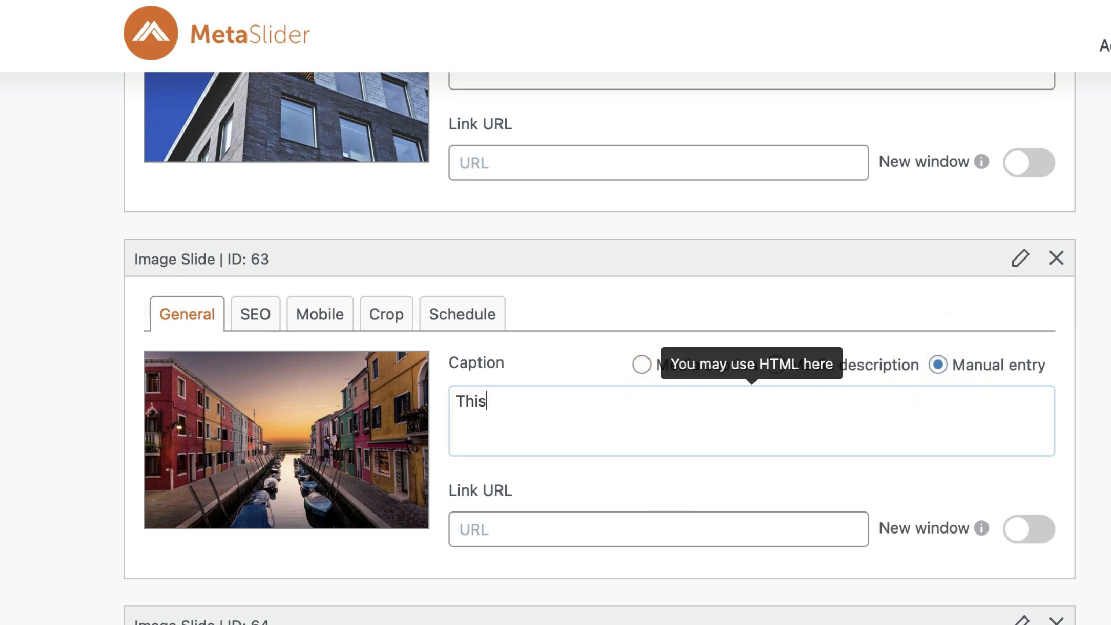
{"action": "type", "text": " is my favorite place to v"}
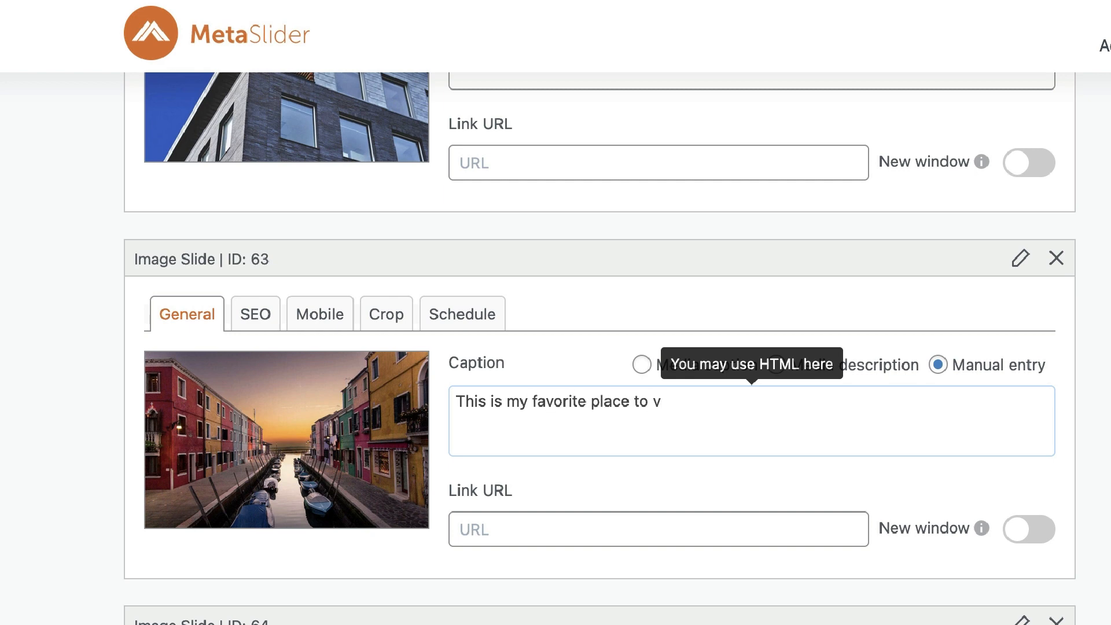
{"action": "type", "text": "n"}
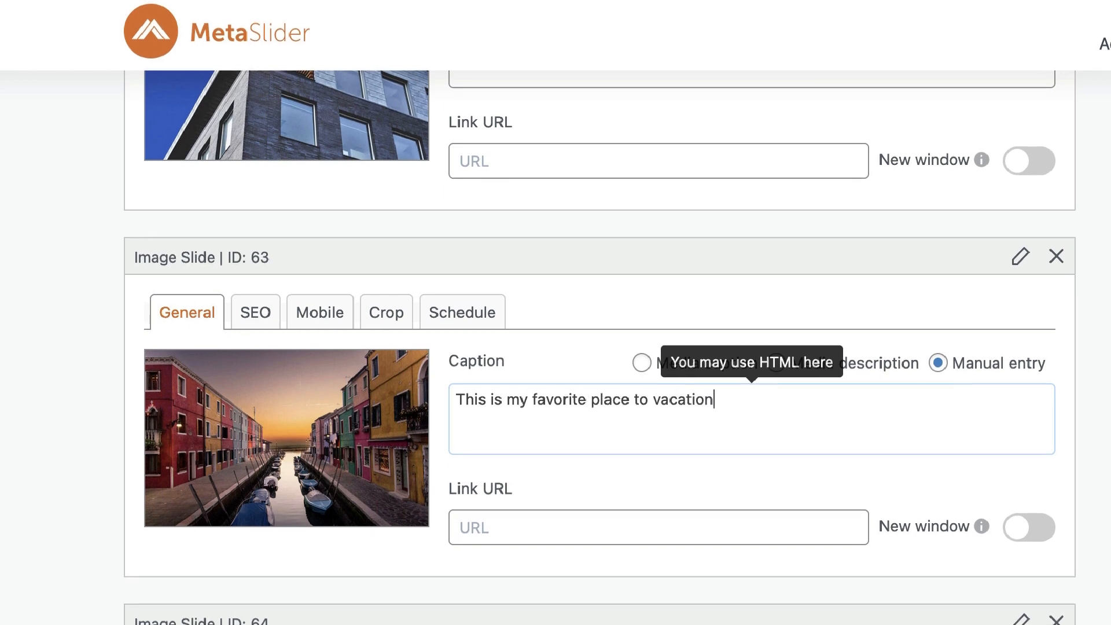
Step: Give the cyclist image slide the manually entered caption "This is me on my bike"
{"action": "scroll", "coordinate": [856, 595], "scroll_direction": "down", "scroll_amount": 5}
{"action": "left_click", "coordinate": [937, 438]}
{"action": "left_click", "coordinate": [704, 462]}
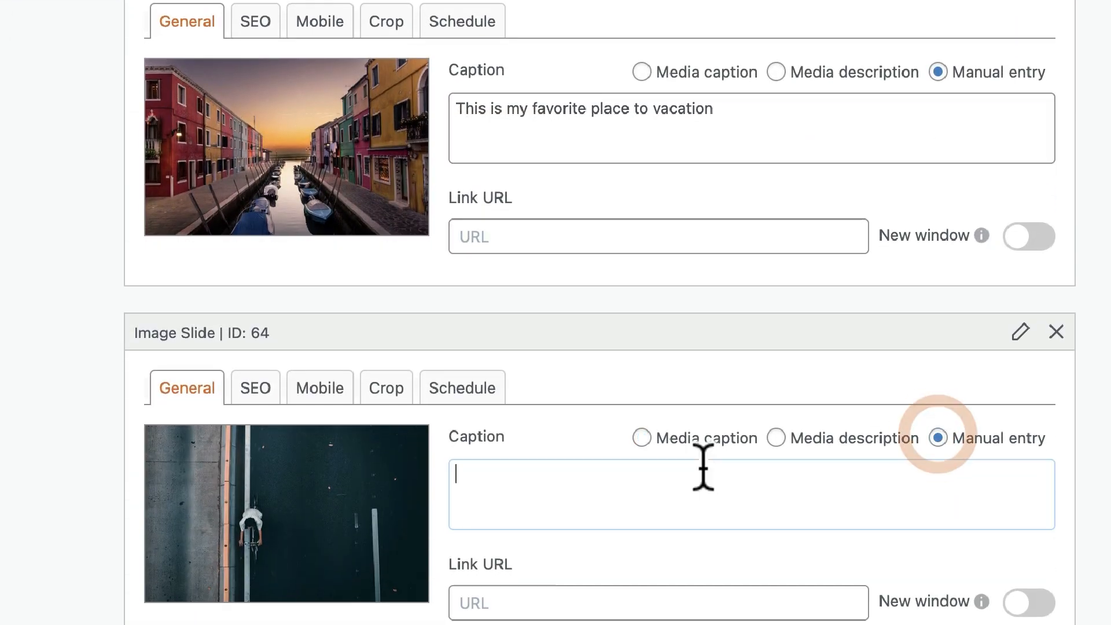
{"action": "type", "text": "This is me on my bike"}
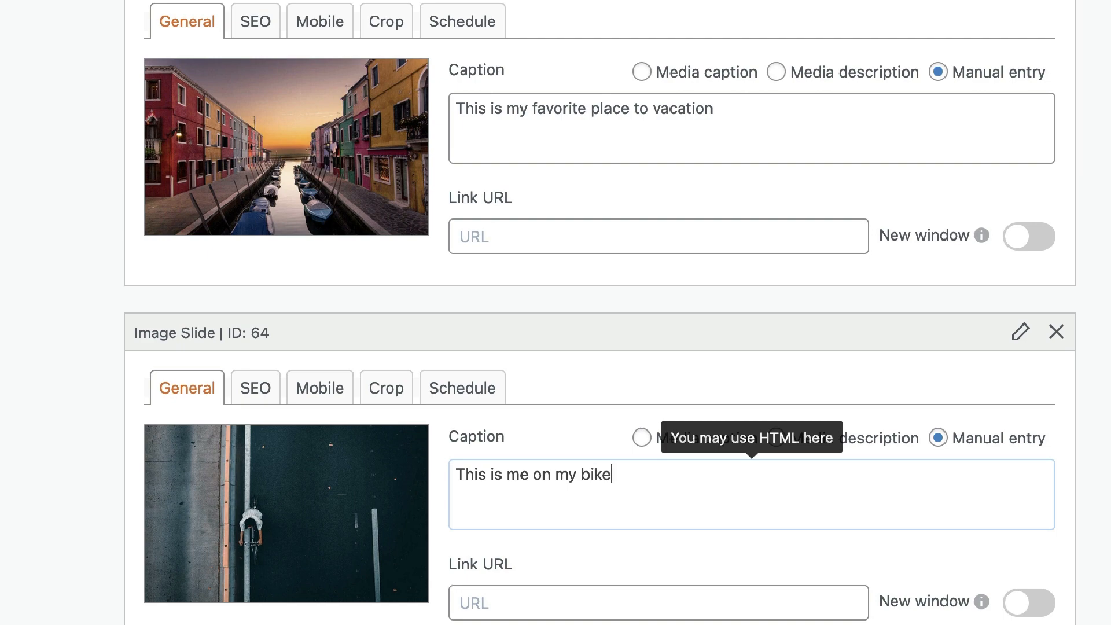
Step: Give the coastline image slide the manually entered caption "This is the beach near me"
{"action": "scroll", "coordinate": [665, 479], "scroll_direction": "down", "scroll_amount": 8}
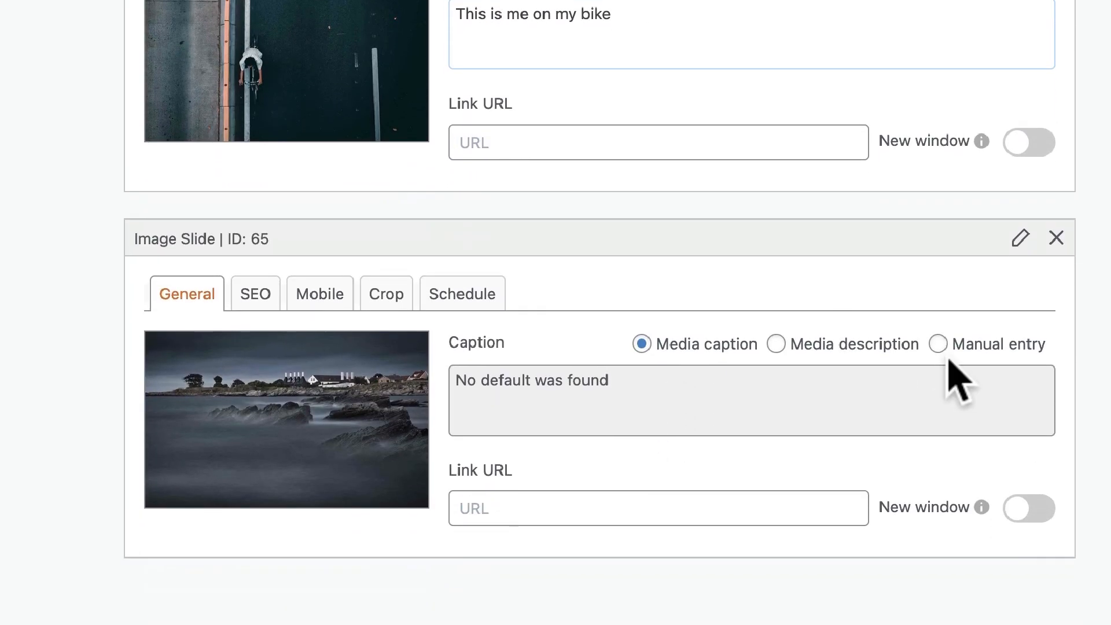
{"action": "left_click", "coordinate": [938, 343]}
{"action": "left_click", "coordinate": [637, 380]}
{"action": "type", "text": "This is the beach"}
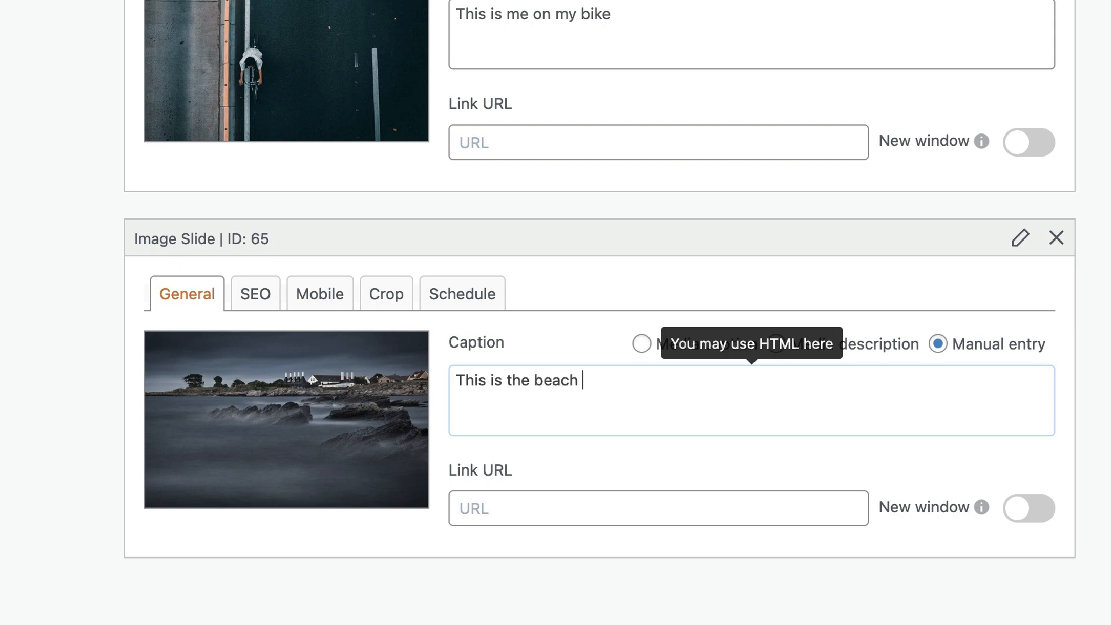
{"action": "type", "text": " near me"}
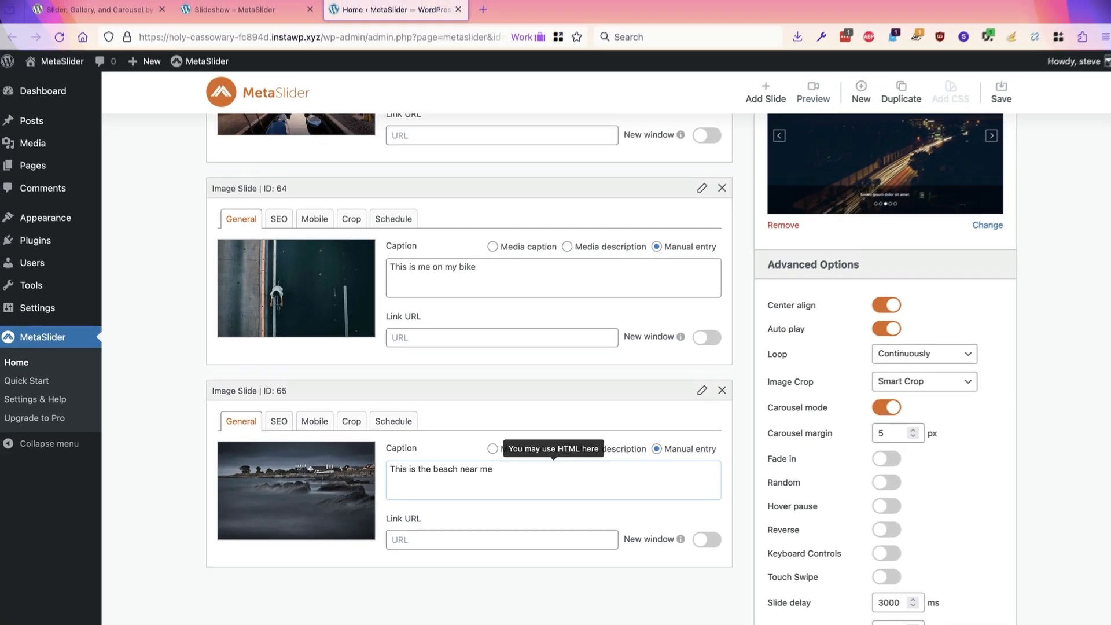
Step: Return to the live Slideshow post and try the captioned carousel's previous and next arrows
{"action": "scroll", "coordinate": [637, 382], "scroll_direction": "up", "scroll_amount": 5}
{"action": "scroll", "coordinate": [860, 323], "scroll_direction": "up", "scroll_amount": 3}
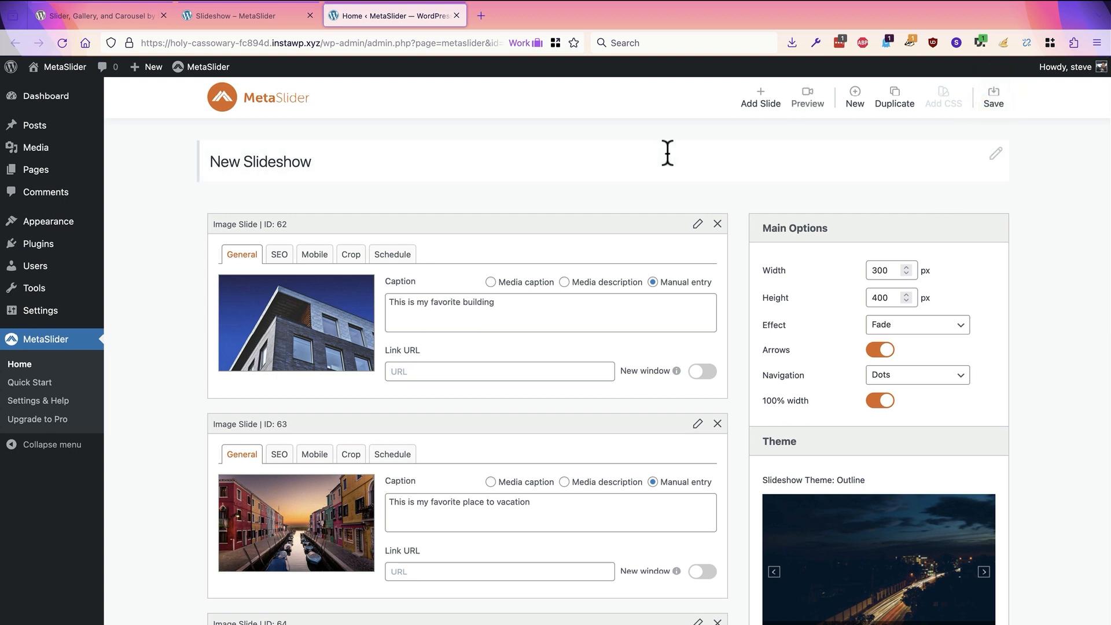
{"action": "left_click", "coordinate": [262, 16]}
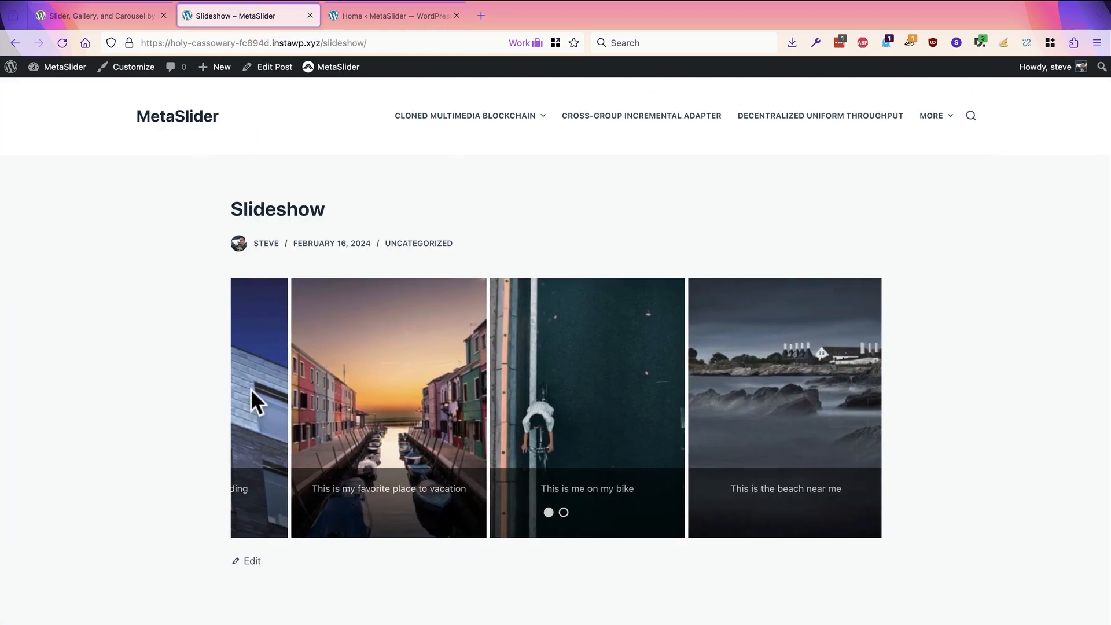
{"action": "left_click", "coordinate": [263, 408]}
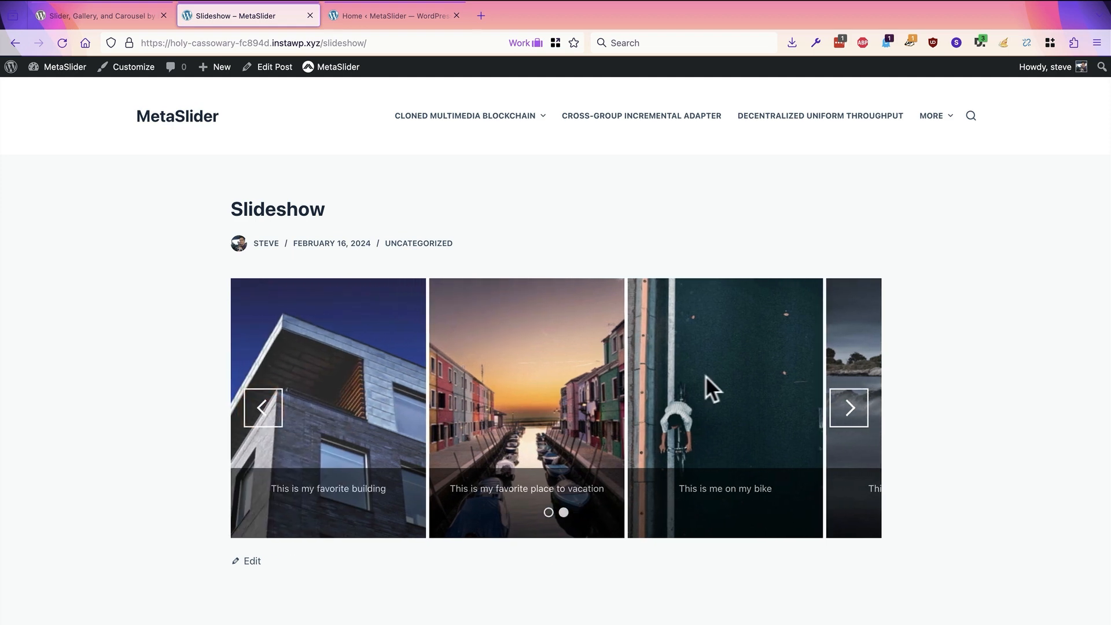
{"action": "left_click", "coordinate": [849, 407]}
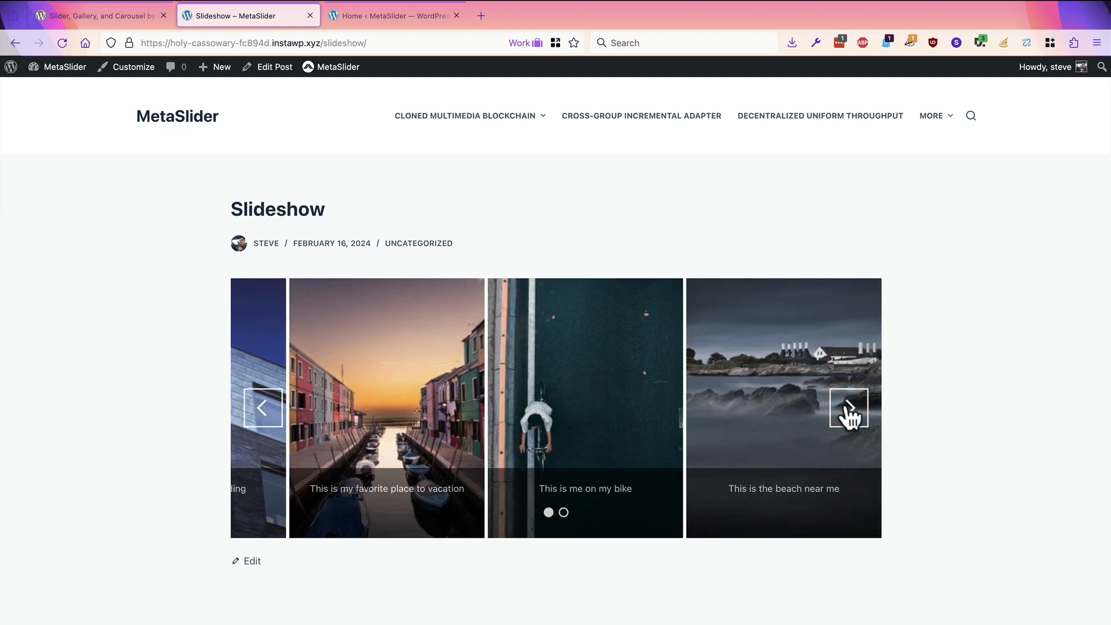
Step: In the slideshow editor, change the slideshow theme to Disjoint
{"action": "left_click", "coordinate": [390, 13]}
{"action": "scroll", "coordinate": [811, 351], "scroll_direction": "down", "scroll_amount": 1}
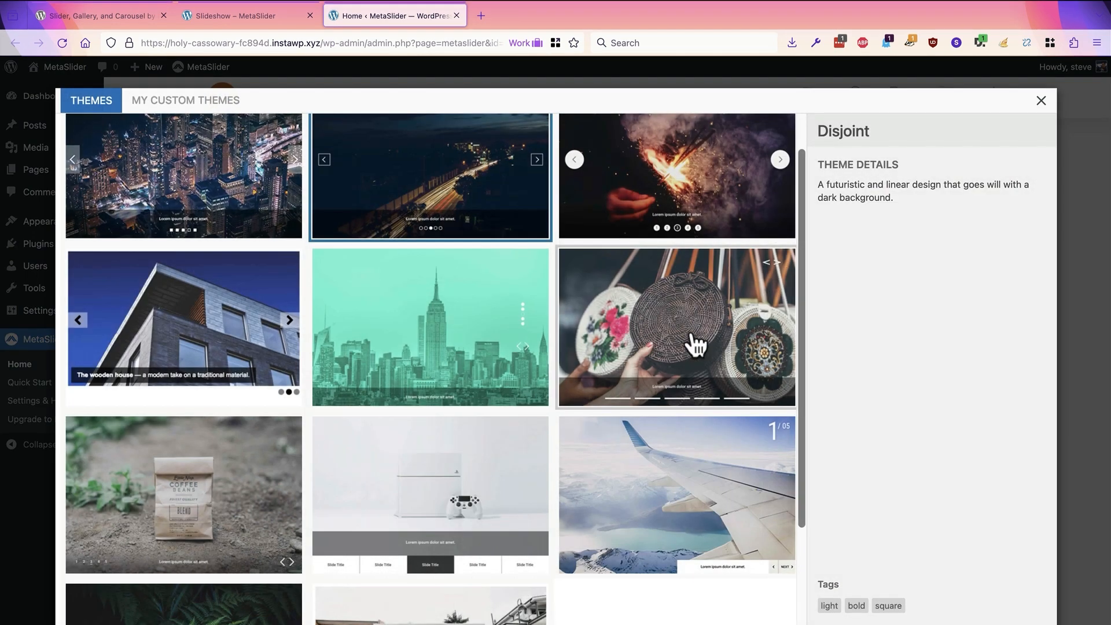
{"action": "left_click", "coordinate": [696, 346]}
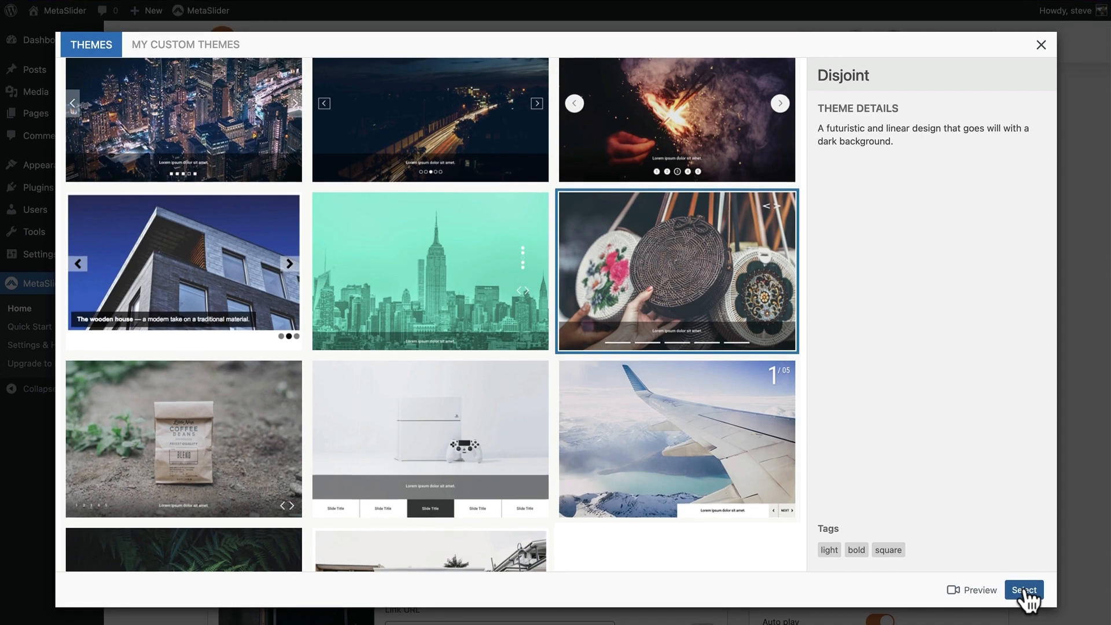
{"action": "left_click", "coordinate": [1024, 591]}
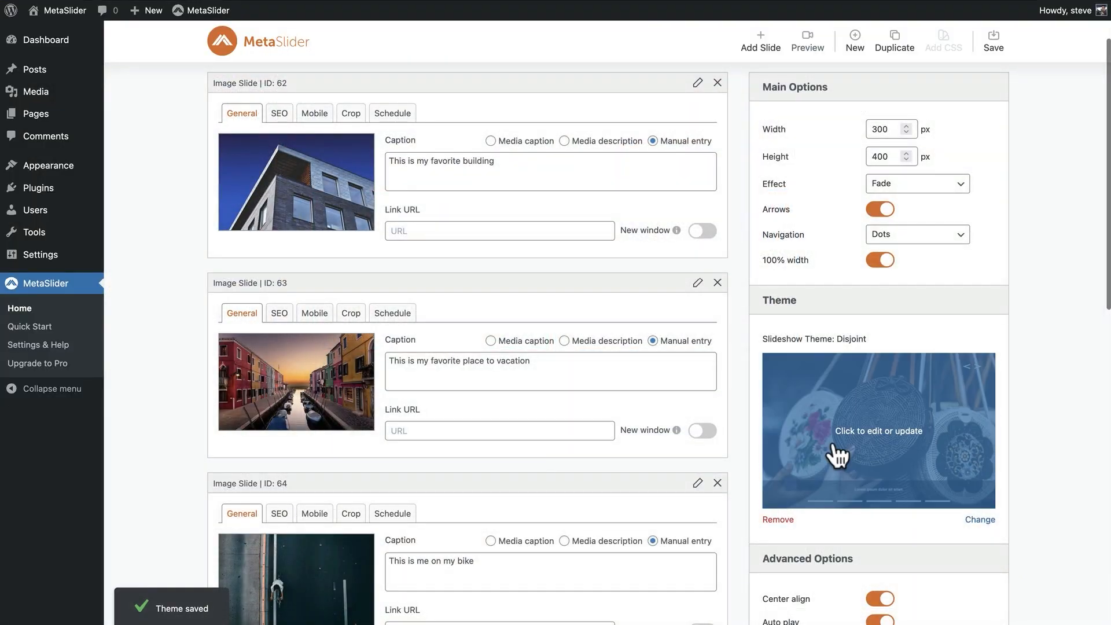
Step: Set the carousel margin between slides to 15 px and save the slideshow
{"action": "scroll", "coordinate": [838, 492], "scroll_direction": "down", "scroll_amount": 4}
{"action": "scroll", "coordinate": [832, 445], "scroll_direction": "down", "scroll_amount": 1}
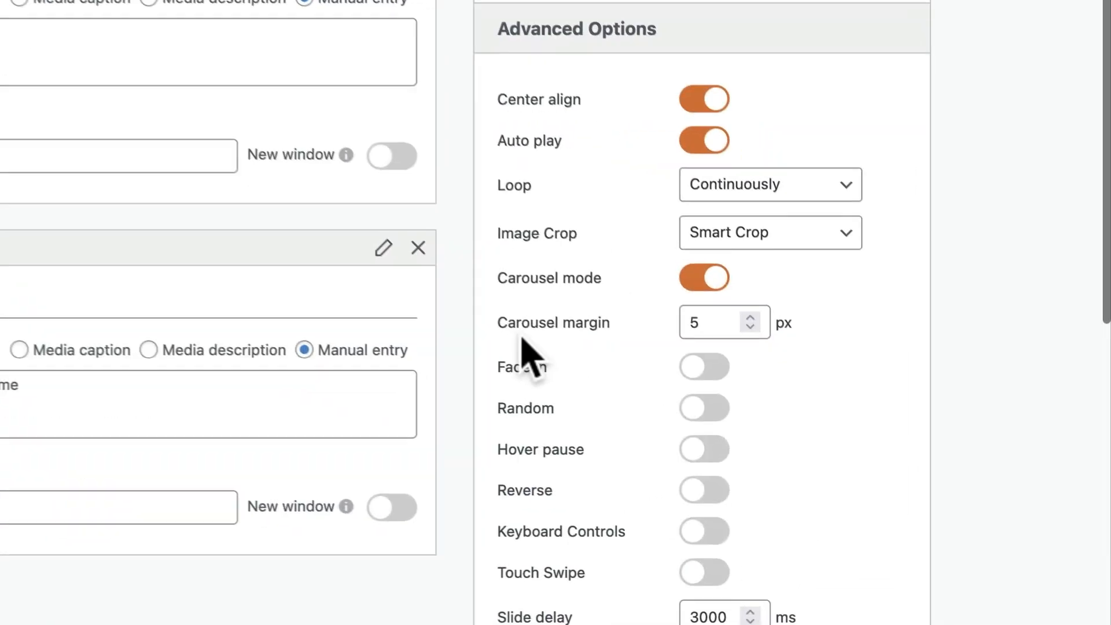
{"action": "mouse_move", "coordinate": [775, 449]}
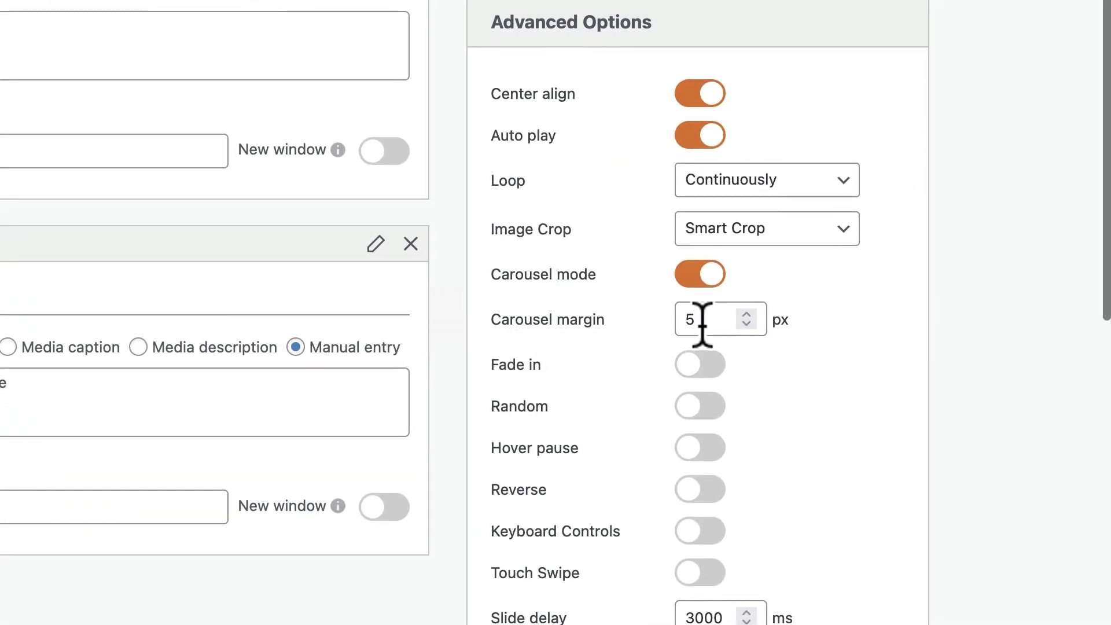
{"action": "left_click_drag", "start_coordinate": [704, 317], "coordinate": [639, 324]}
{"action": "mouse_move", "coordinate": [648, 344]}
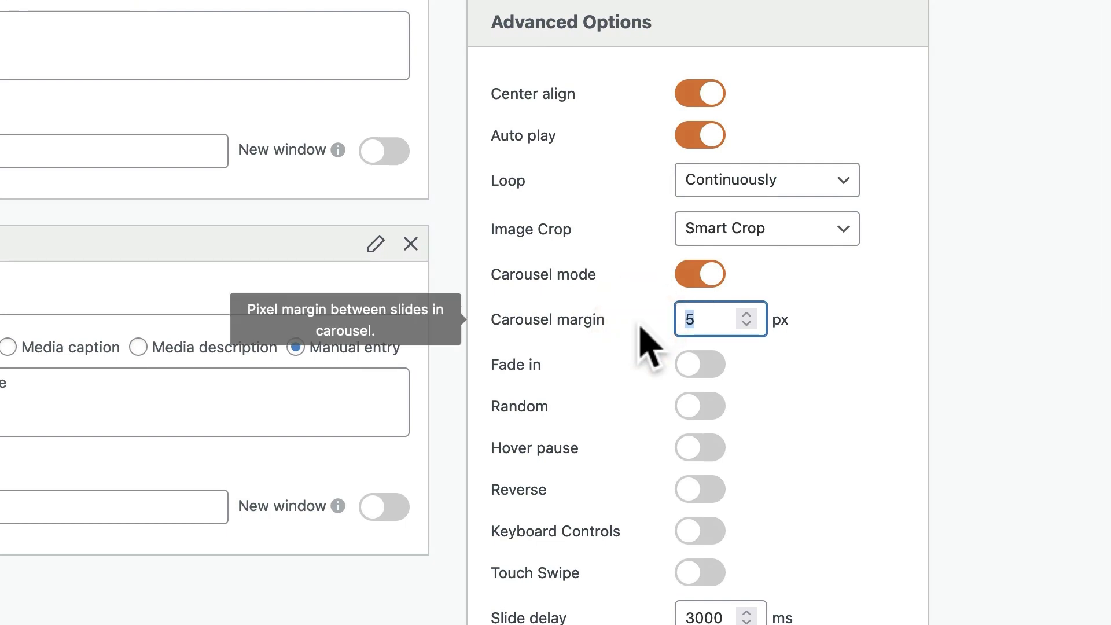
{"action": "type", "text": "10"}
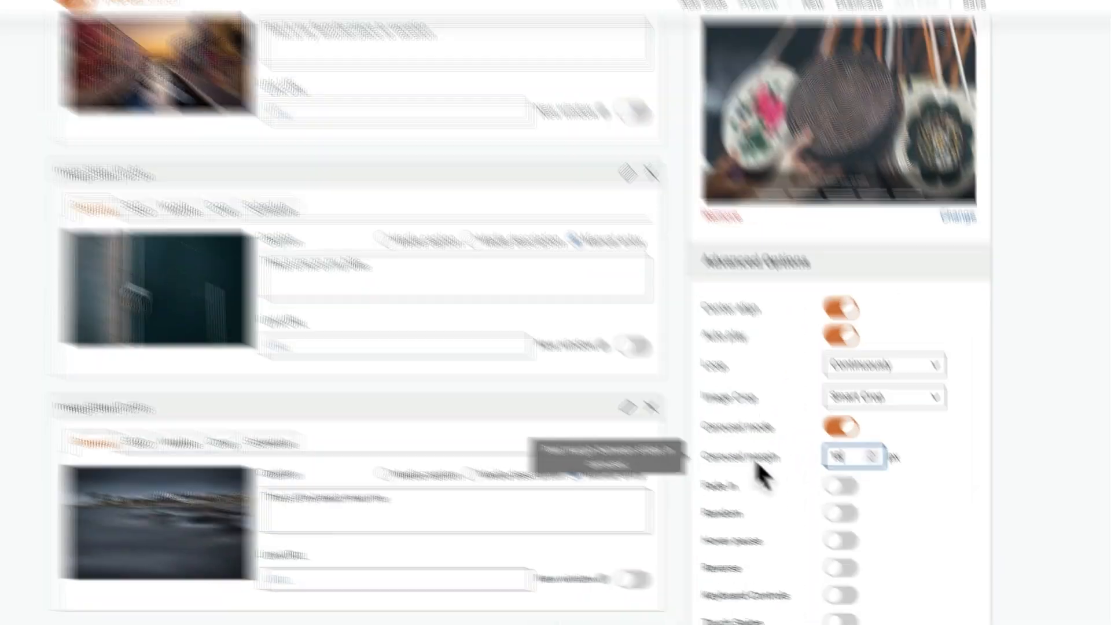
{"action": "scroll", "coordinate": [573, 327], "scroll_direction": "up", "scroll_amount": 3}
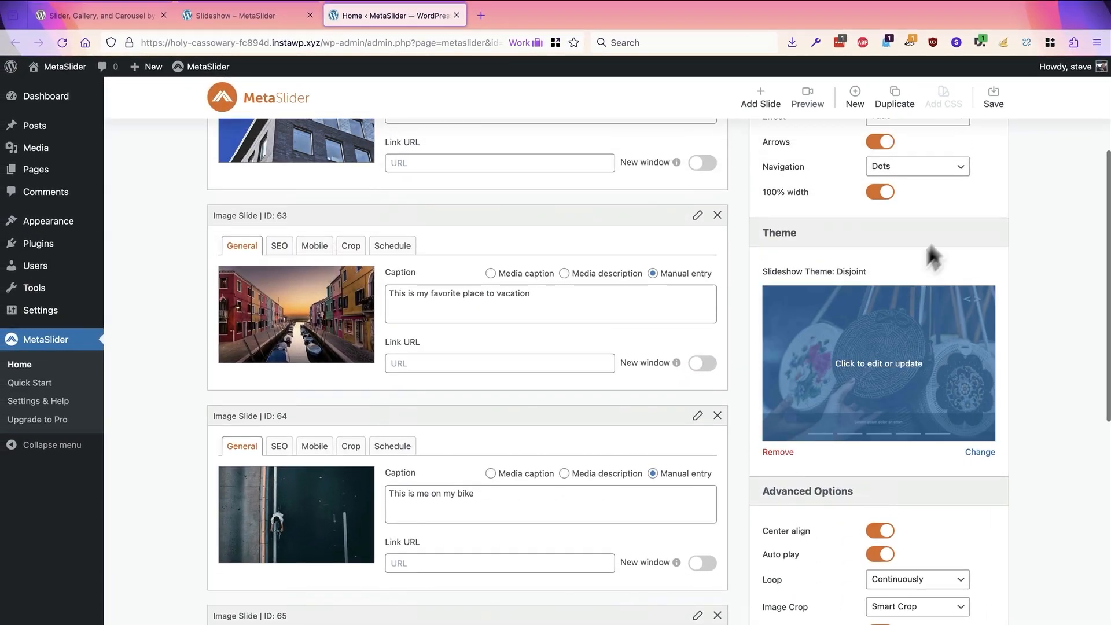
{"action": "left_click", "coordinate": [993, 101]}
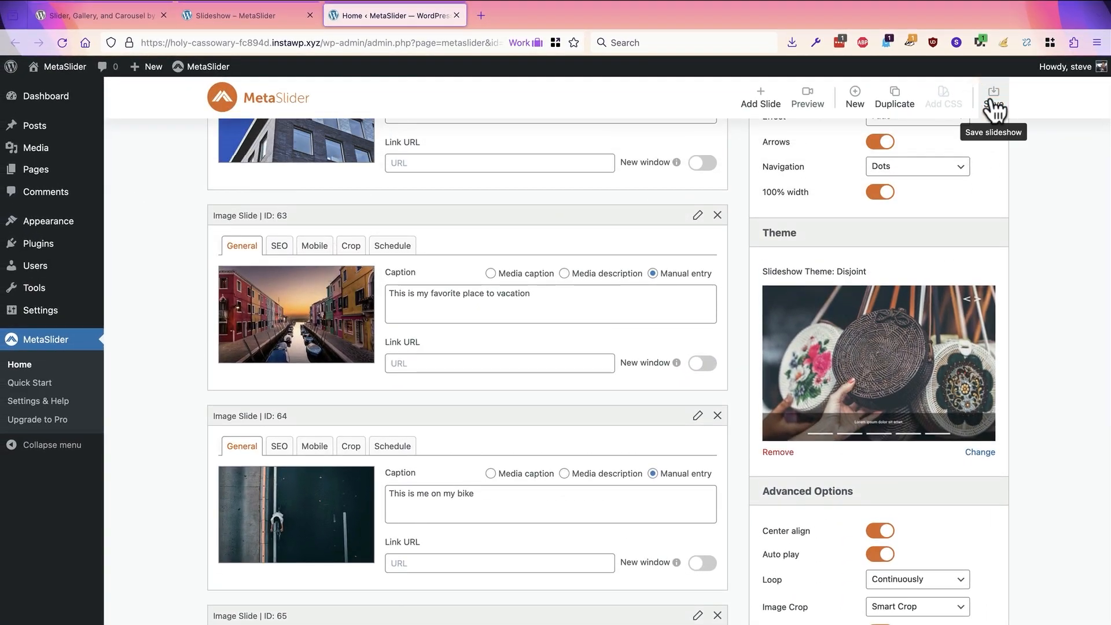
Step: Reload the live Slideshow post and try the restyled carousel's navigation bars and next arrow
{"action": "left_click", "coordinate": [251, 20]}
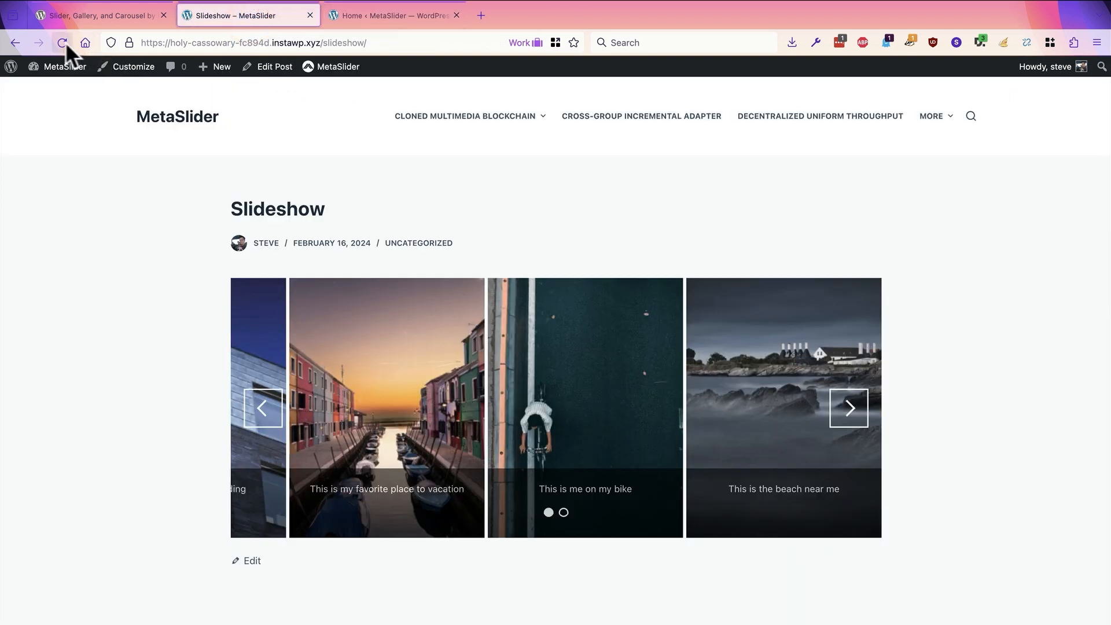
{"action": "left_click", "coordinate": [61, 41]}
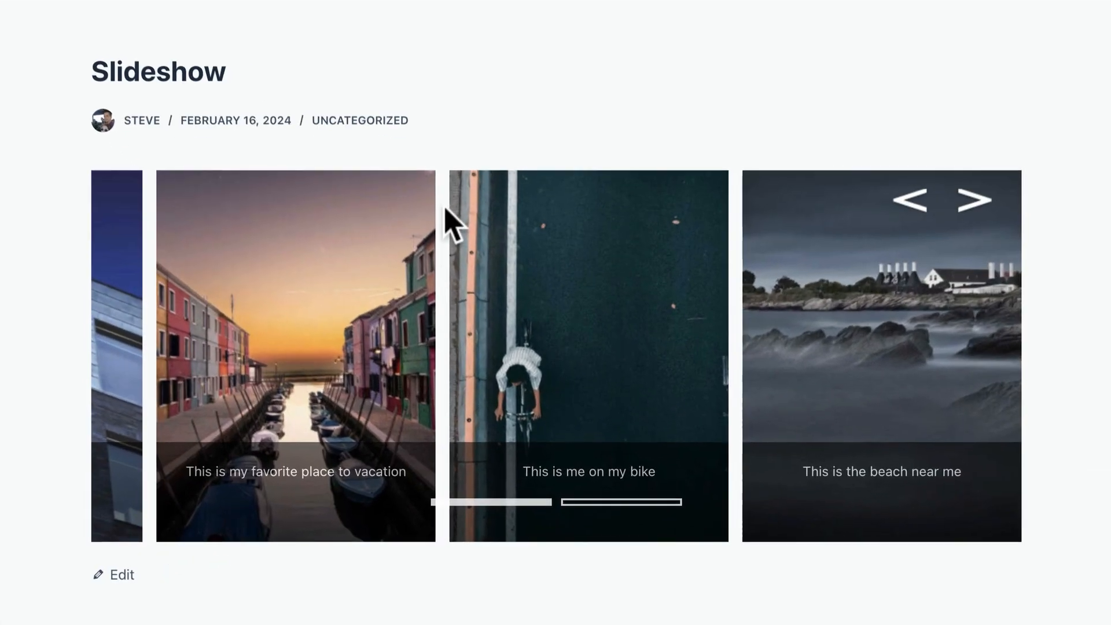
{"action": "left_click", "coordinate": [528, 499]}
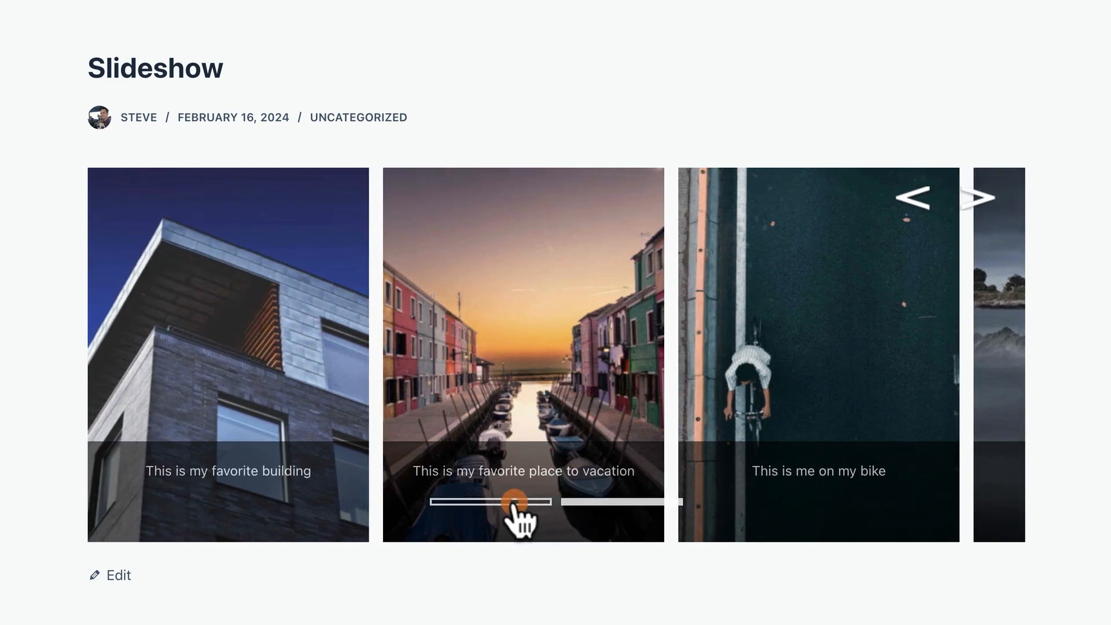
{"action": "left_click", "coordinate": [514, 502]}
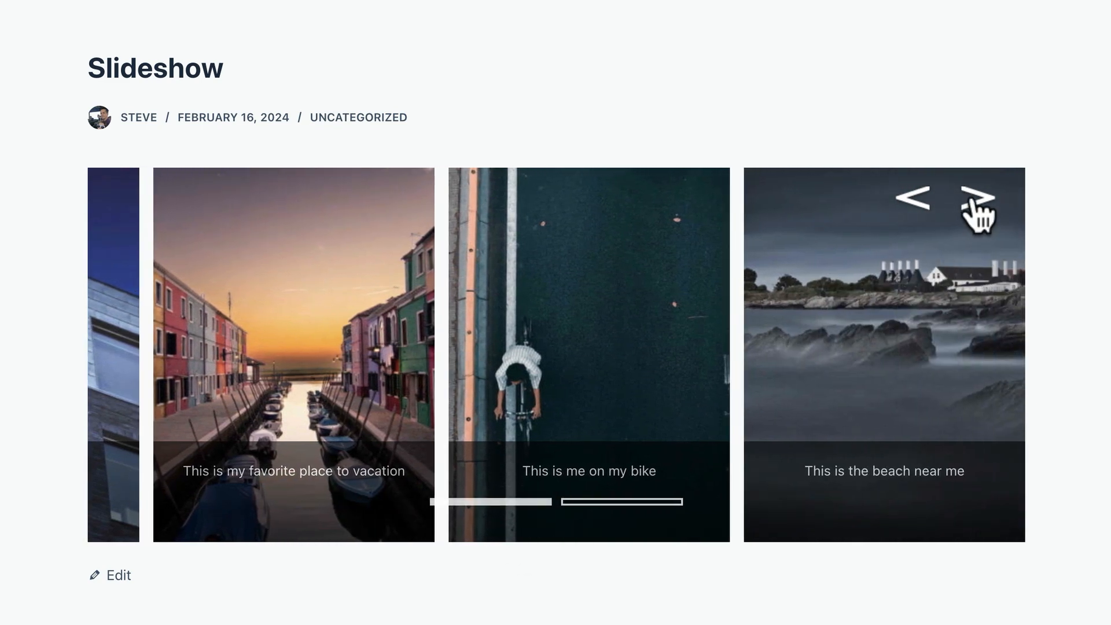
{"action": "left_click", "coordinate": [978, 202]}
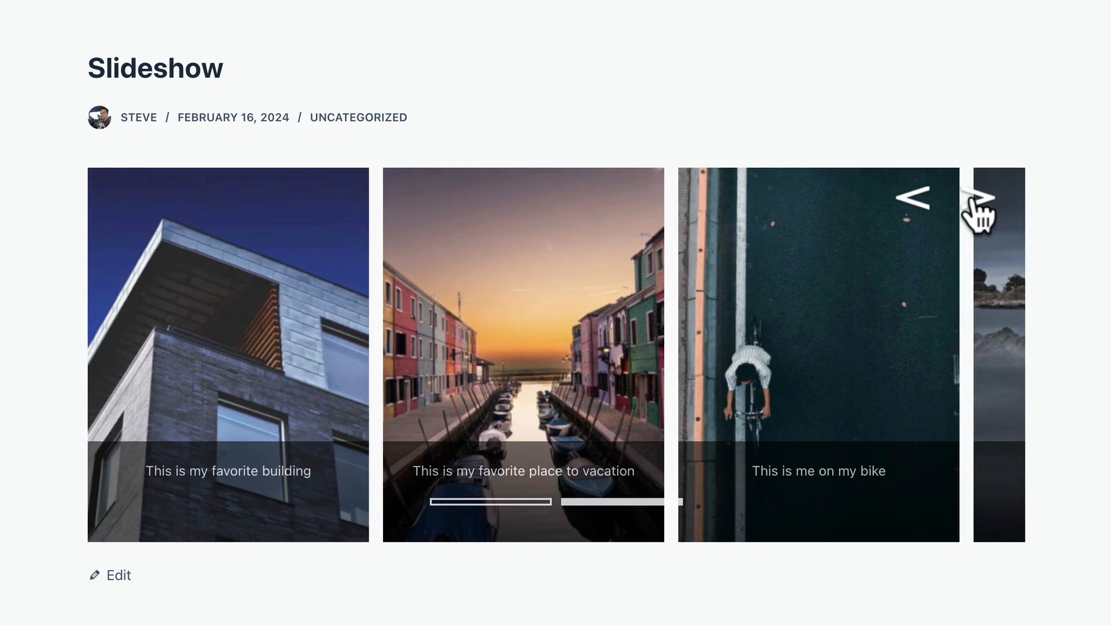
{"action": "left_click", "coordinate": [978, 202]}
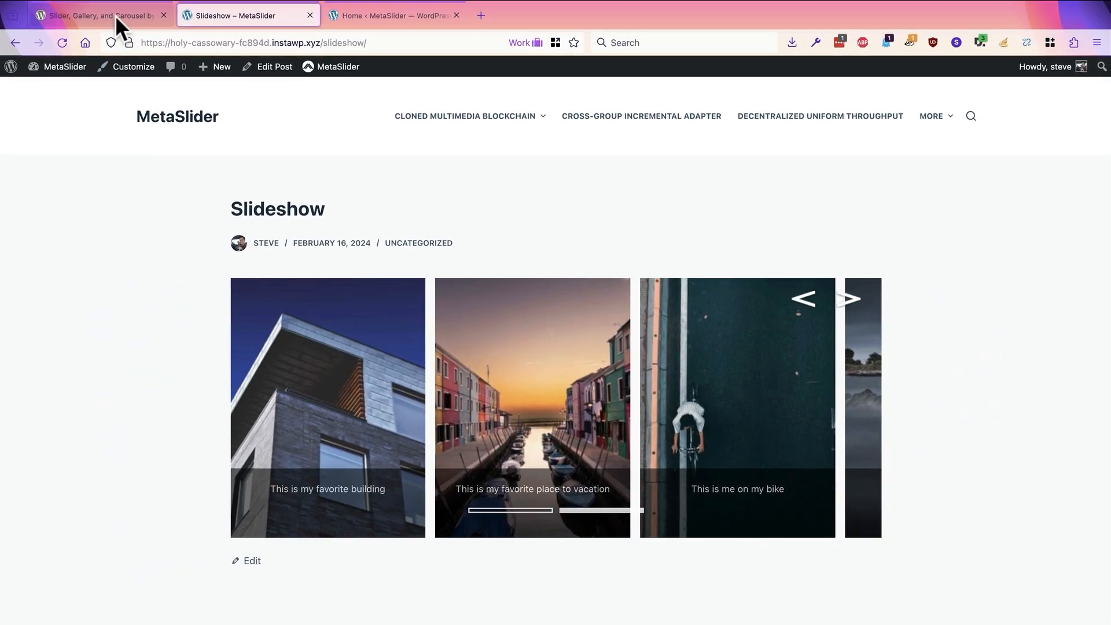
Step: Switch to the MetaSlider plugin page on WordPress.org
{"action": "left_click", "coordinate": [115, 15]}
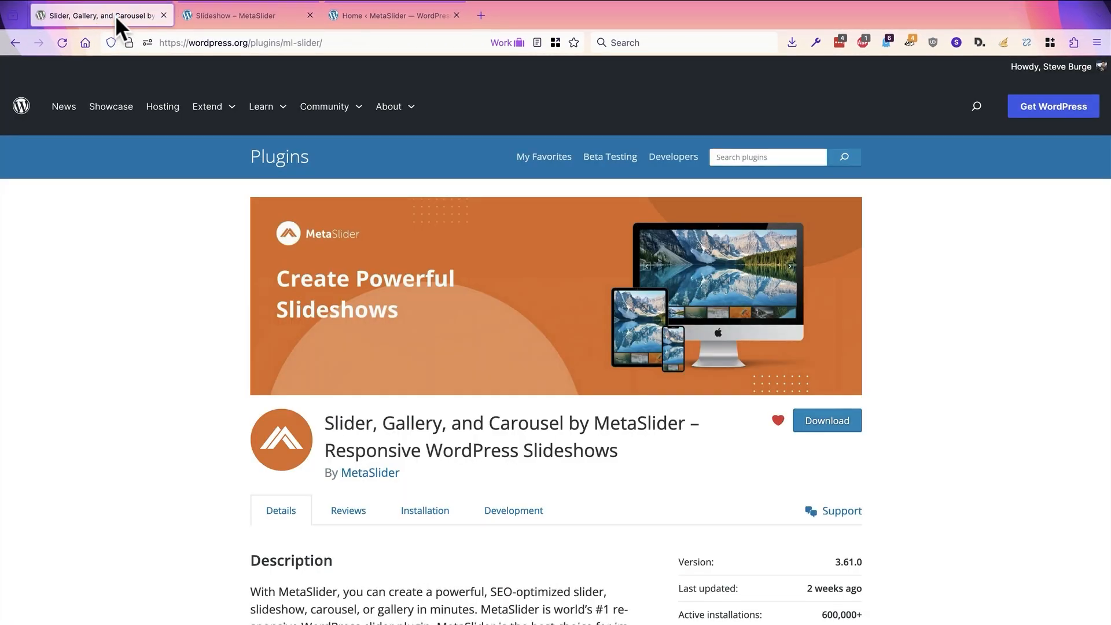